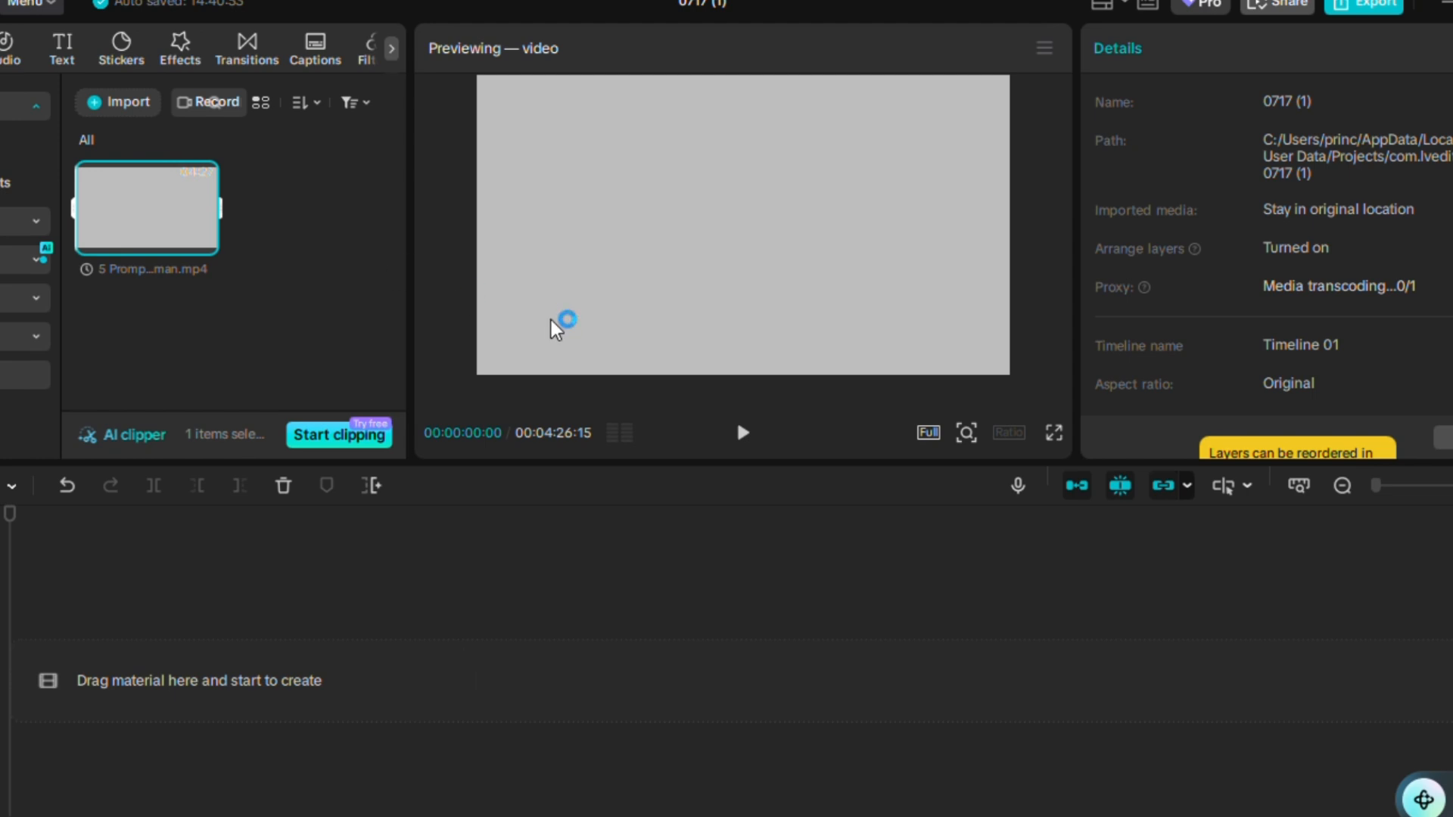
Add the imported video clip to the timeline.
mouse_move(114, 224)
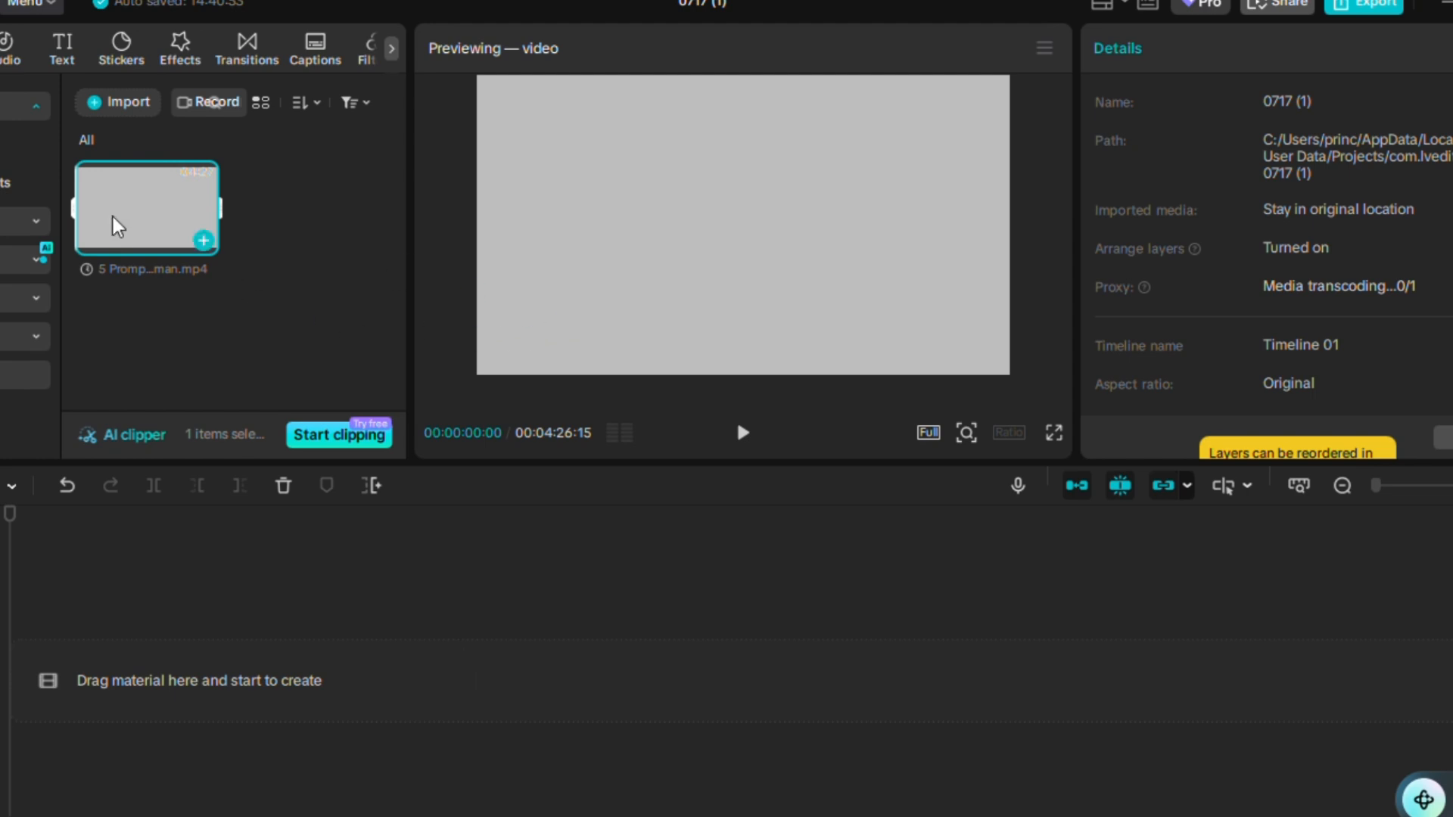
left_click(203, 243)
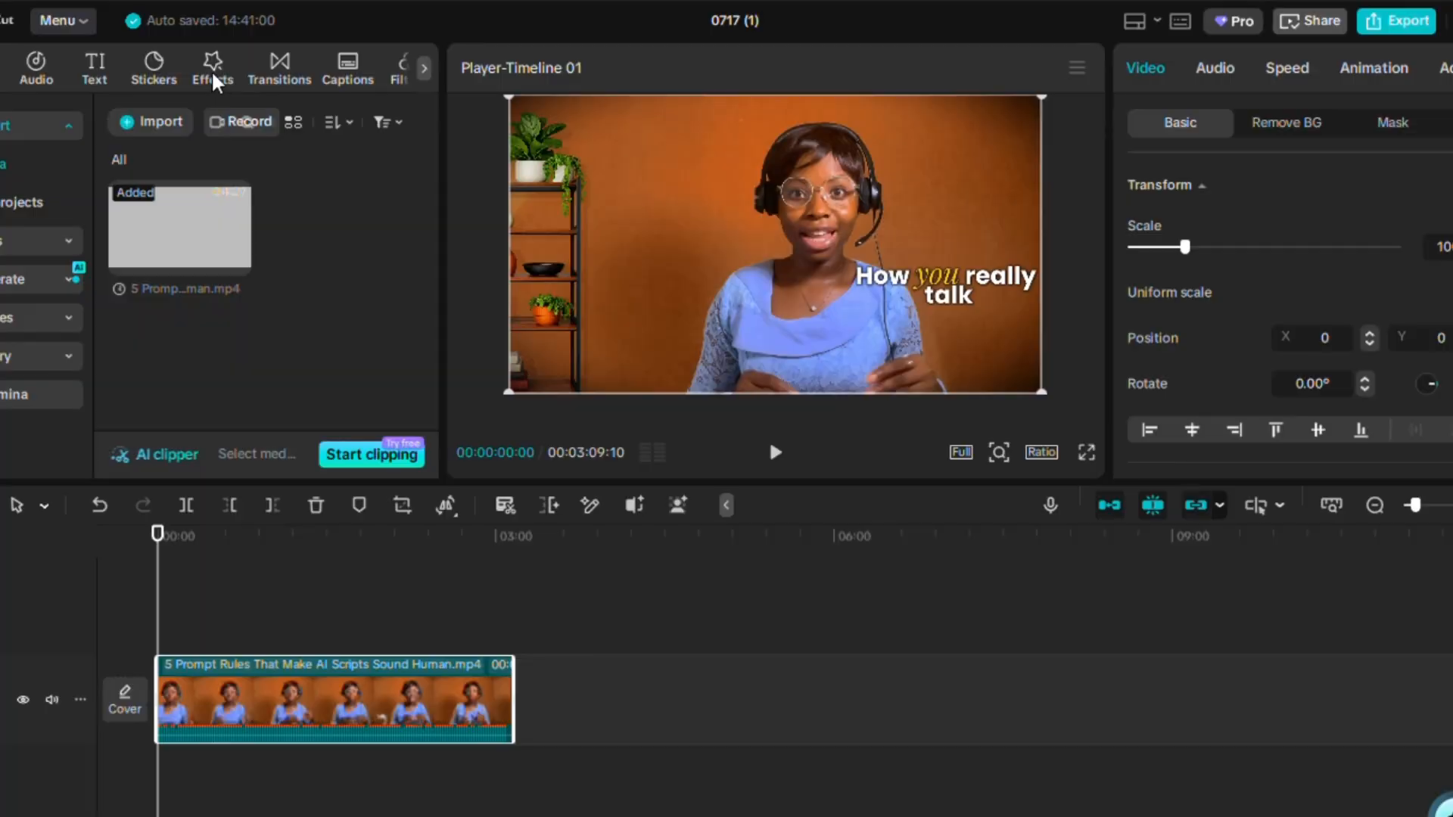
Open the effects library and browse the favourite video effects.
left_click(213, 76)
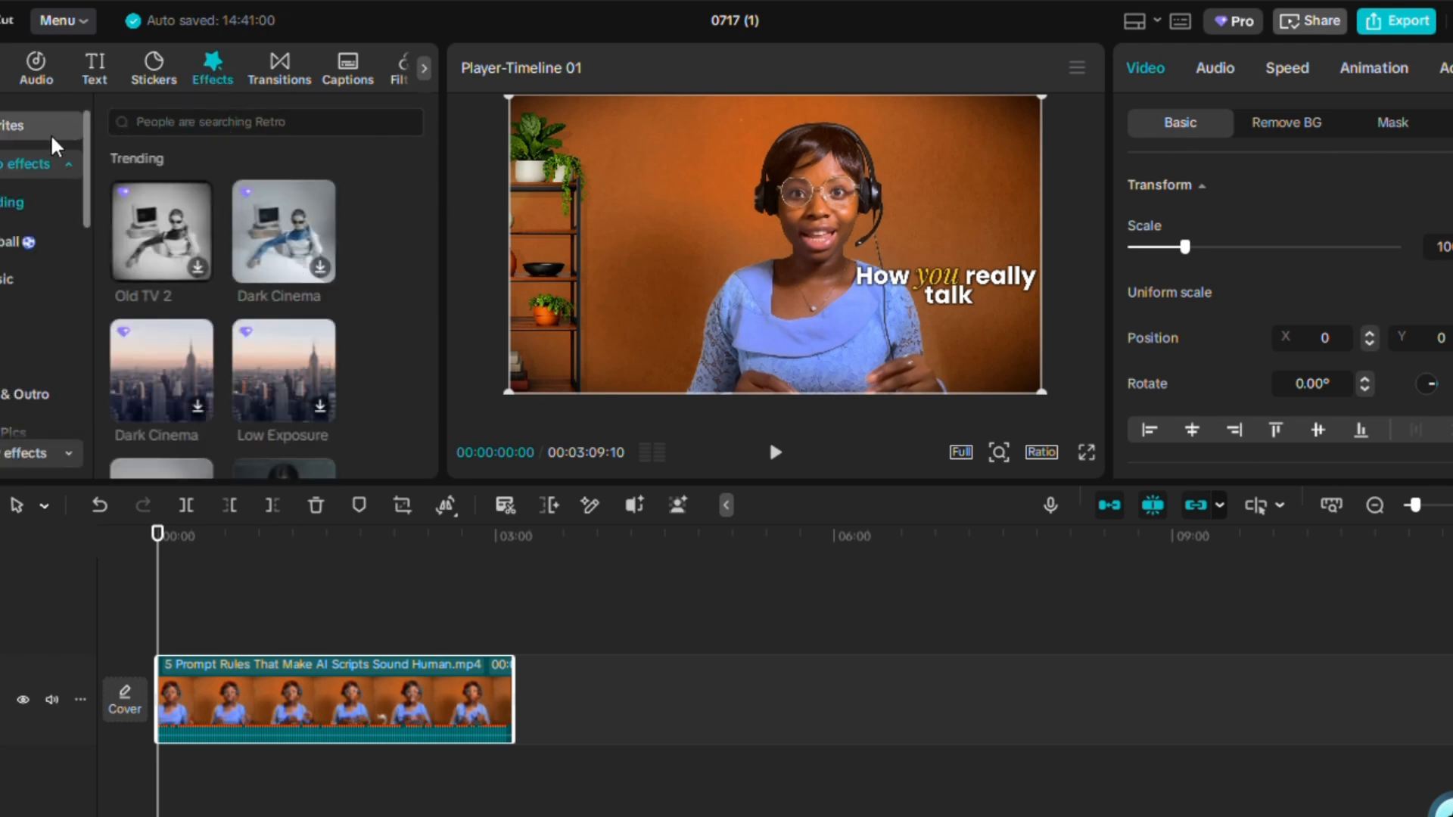
left_click(70, 165)
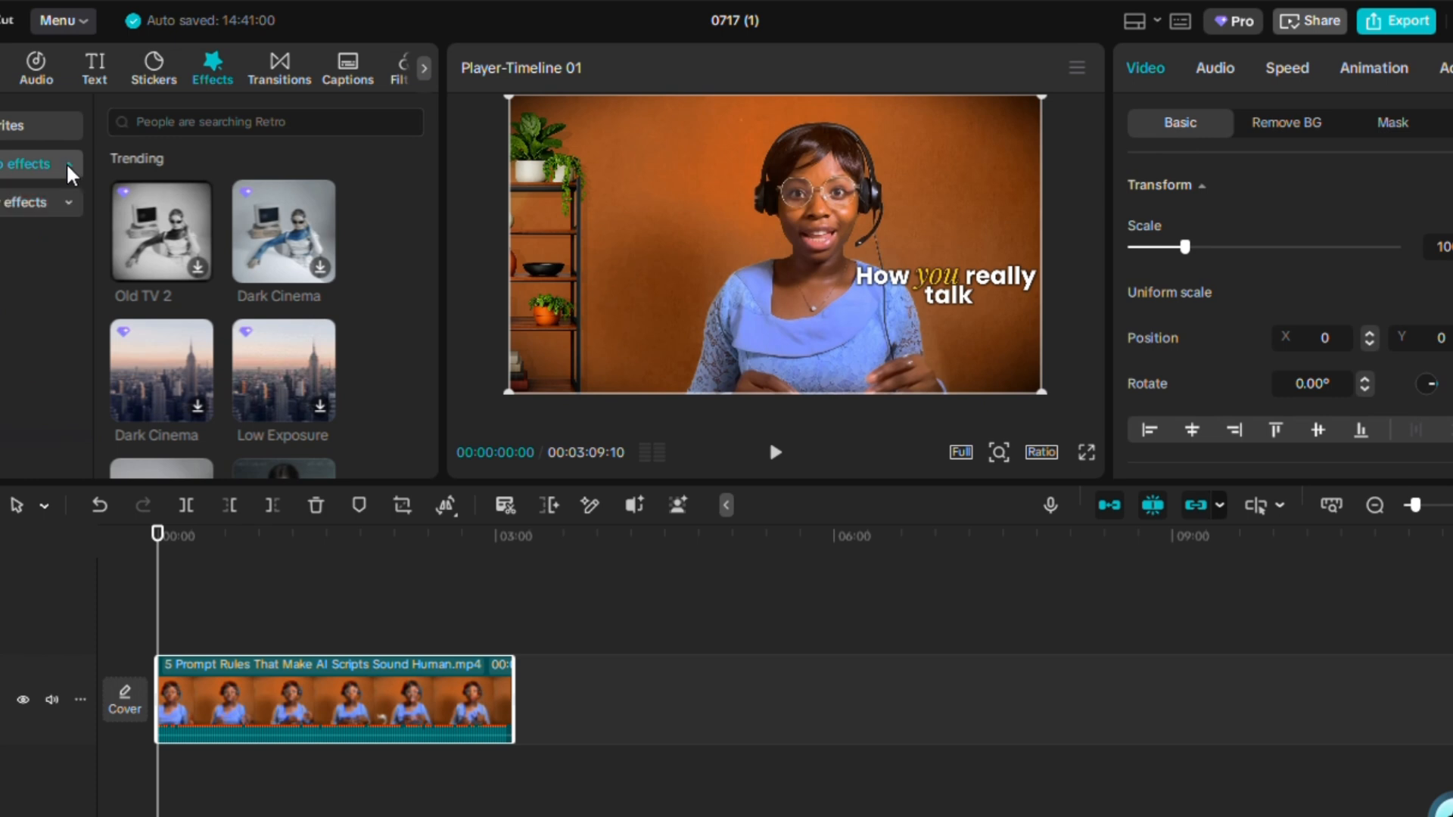
left_click(30, 126)
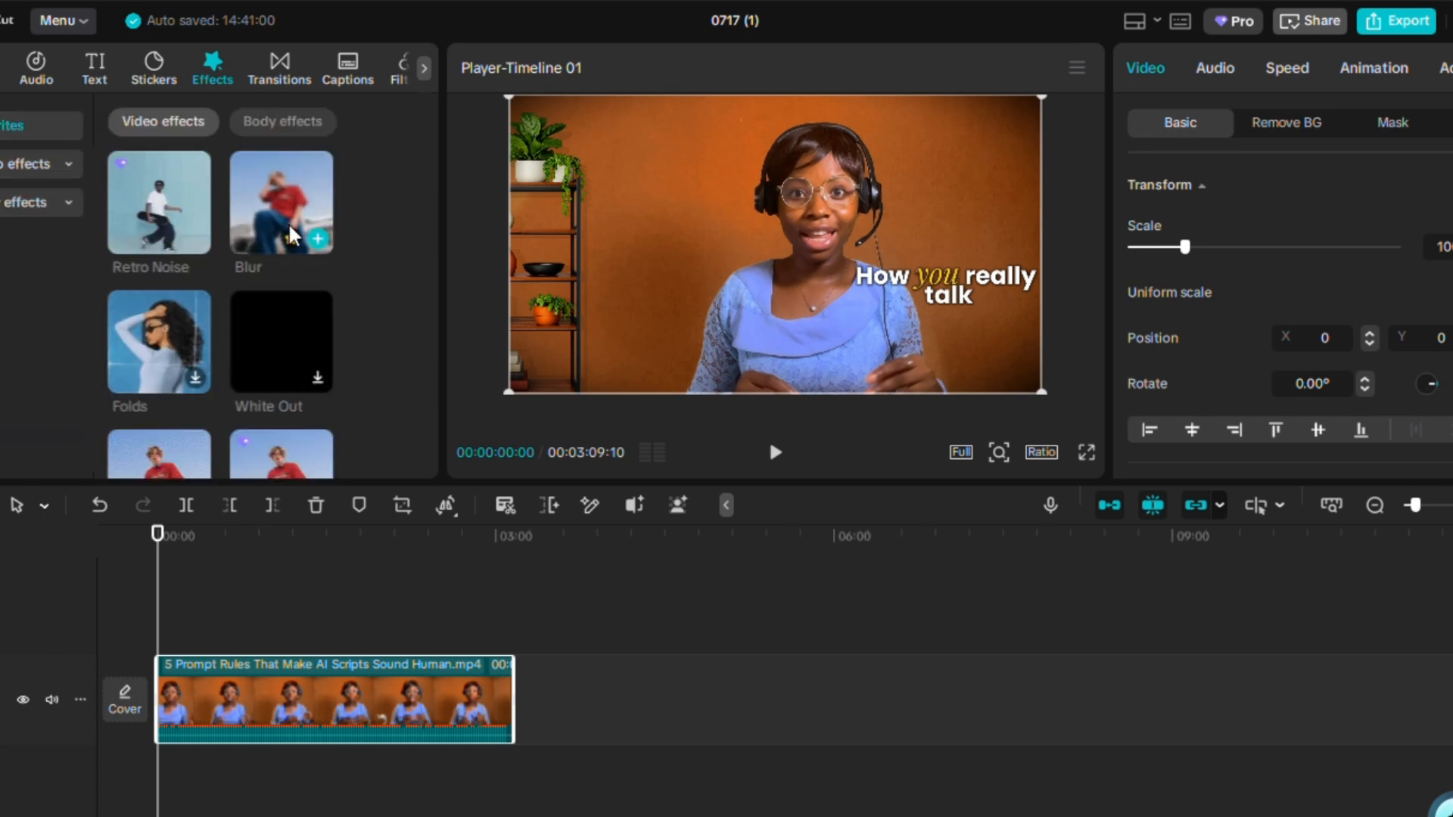
scroll(287, 276, "down", 3)
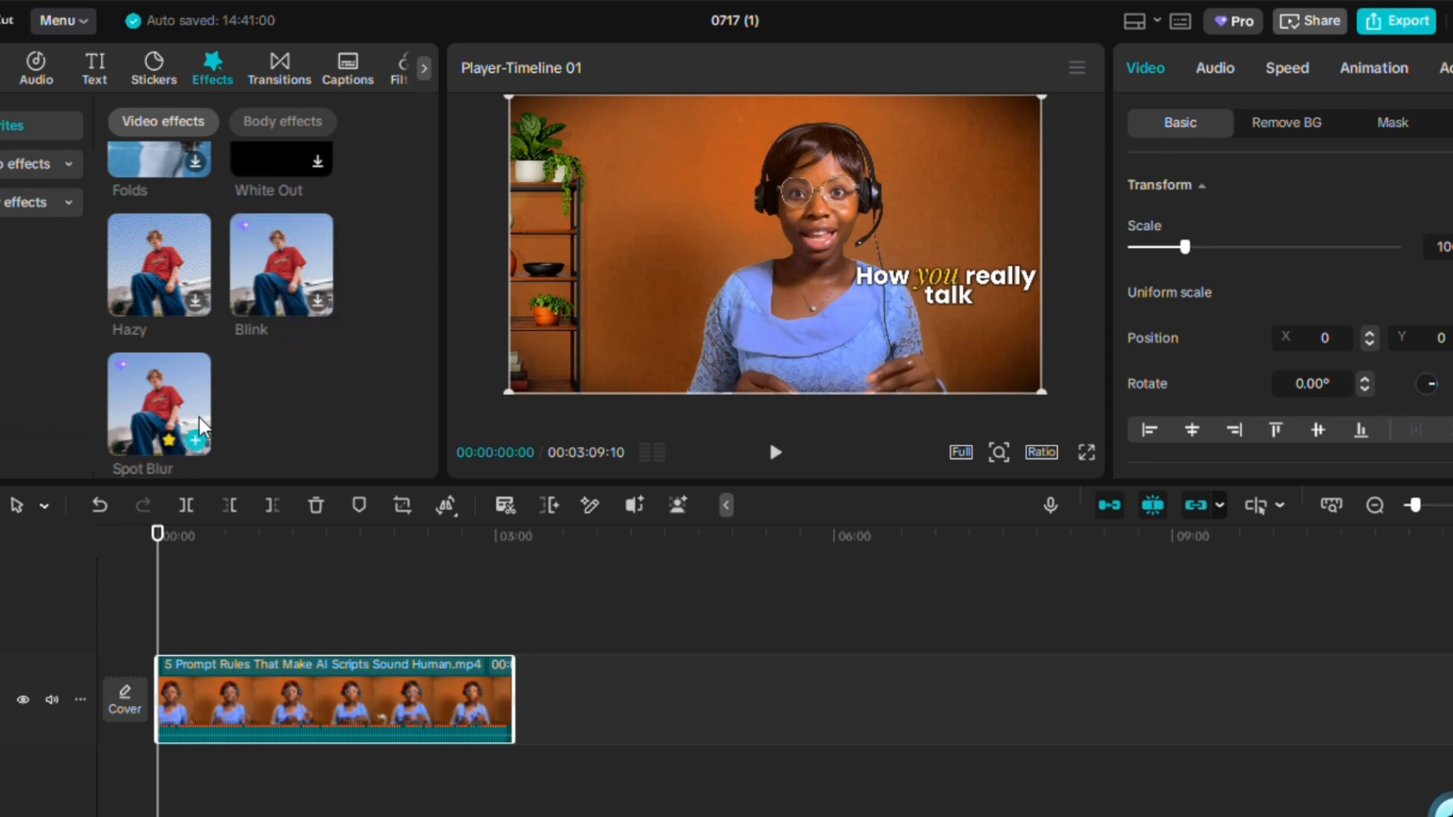
scroll(345, 363, "up", 3)
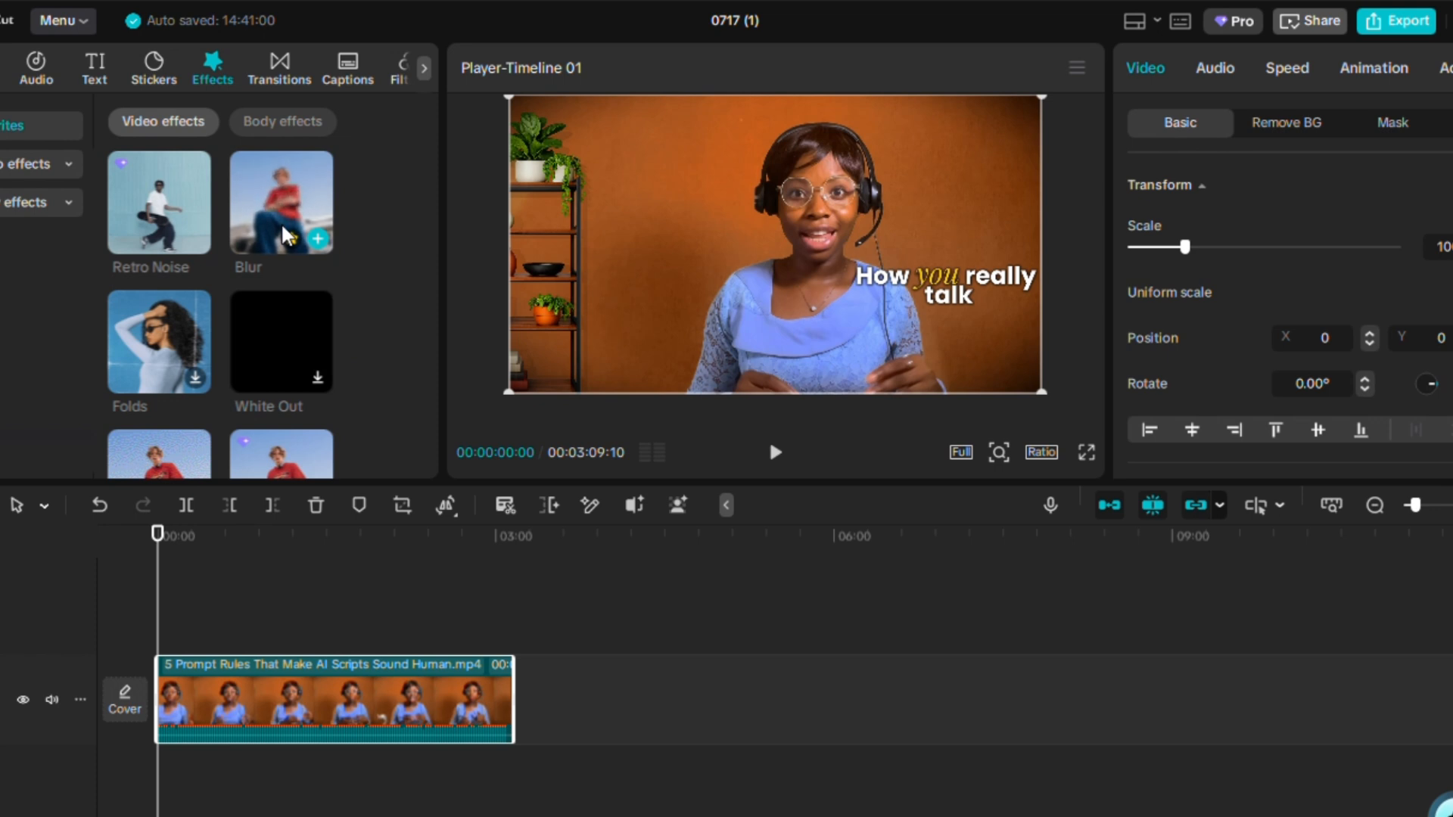
scroll(224, 375, "down", 3)
mouse_move(149, 424)
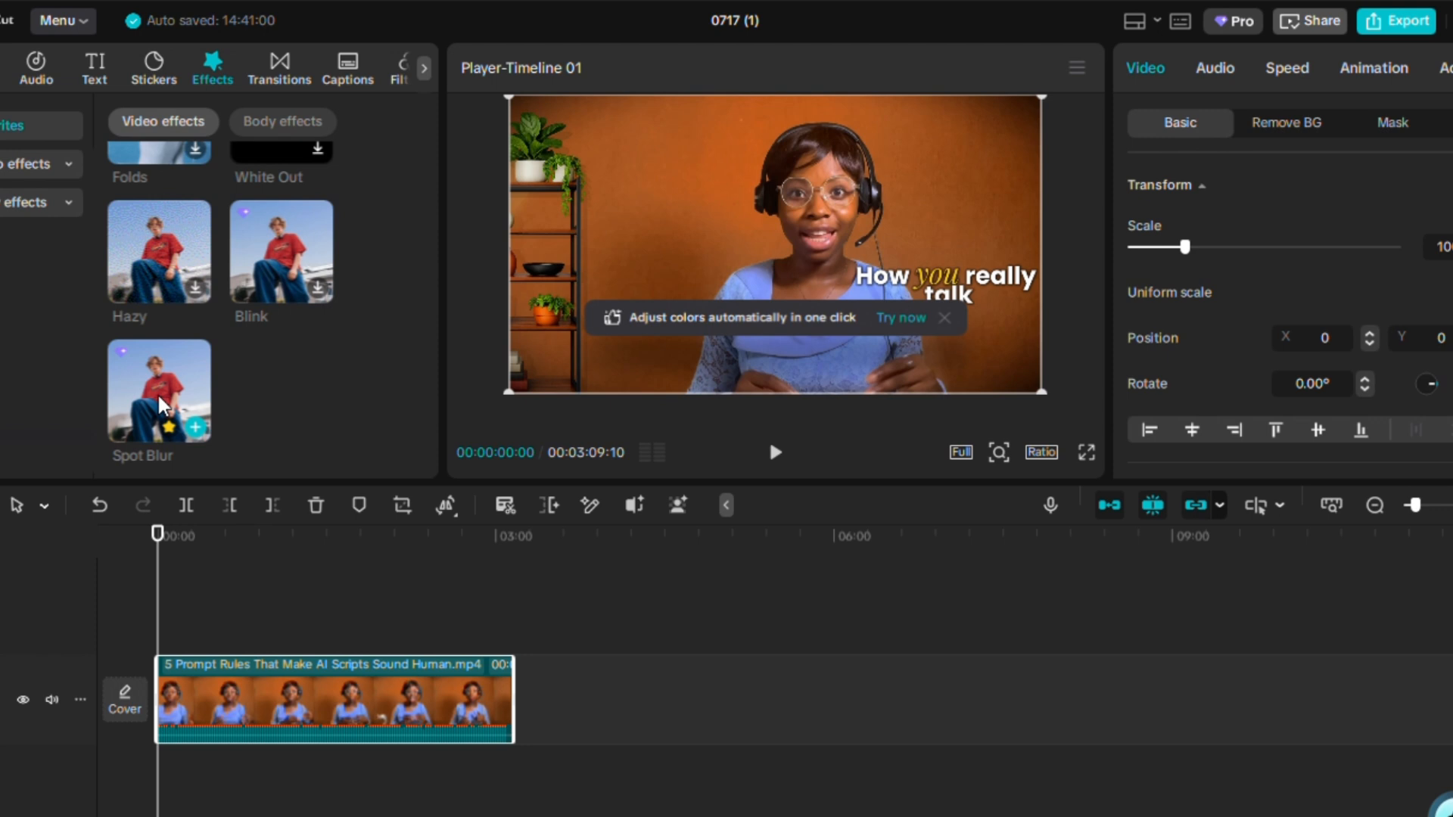
scroll(174, 408, "up", 3)
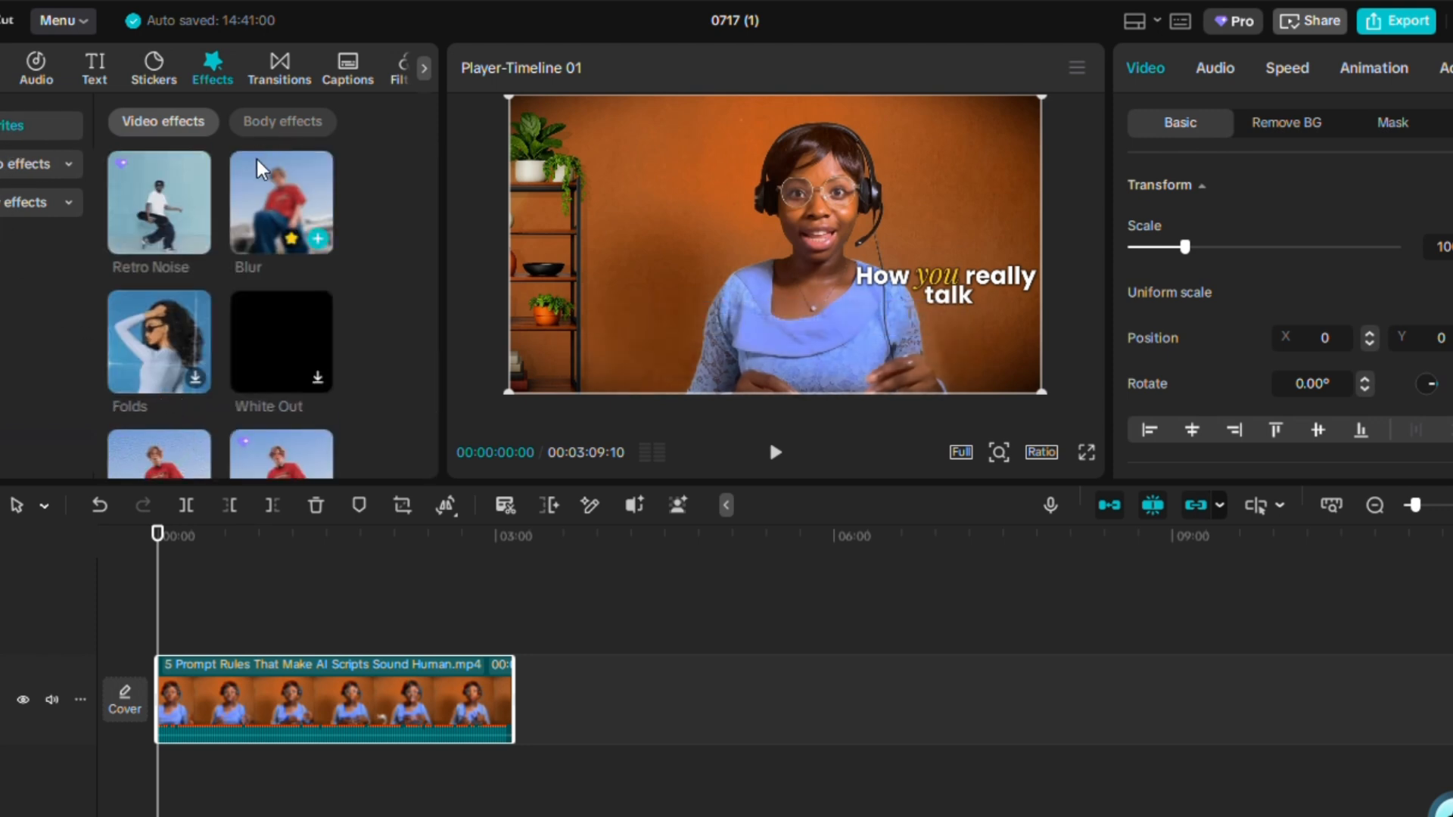
Search the effects library for blur.
mouse_move(312, 240)
left_click(189, 121)
type("blur")
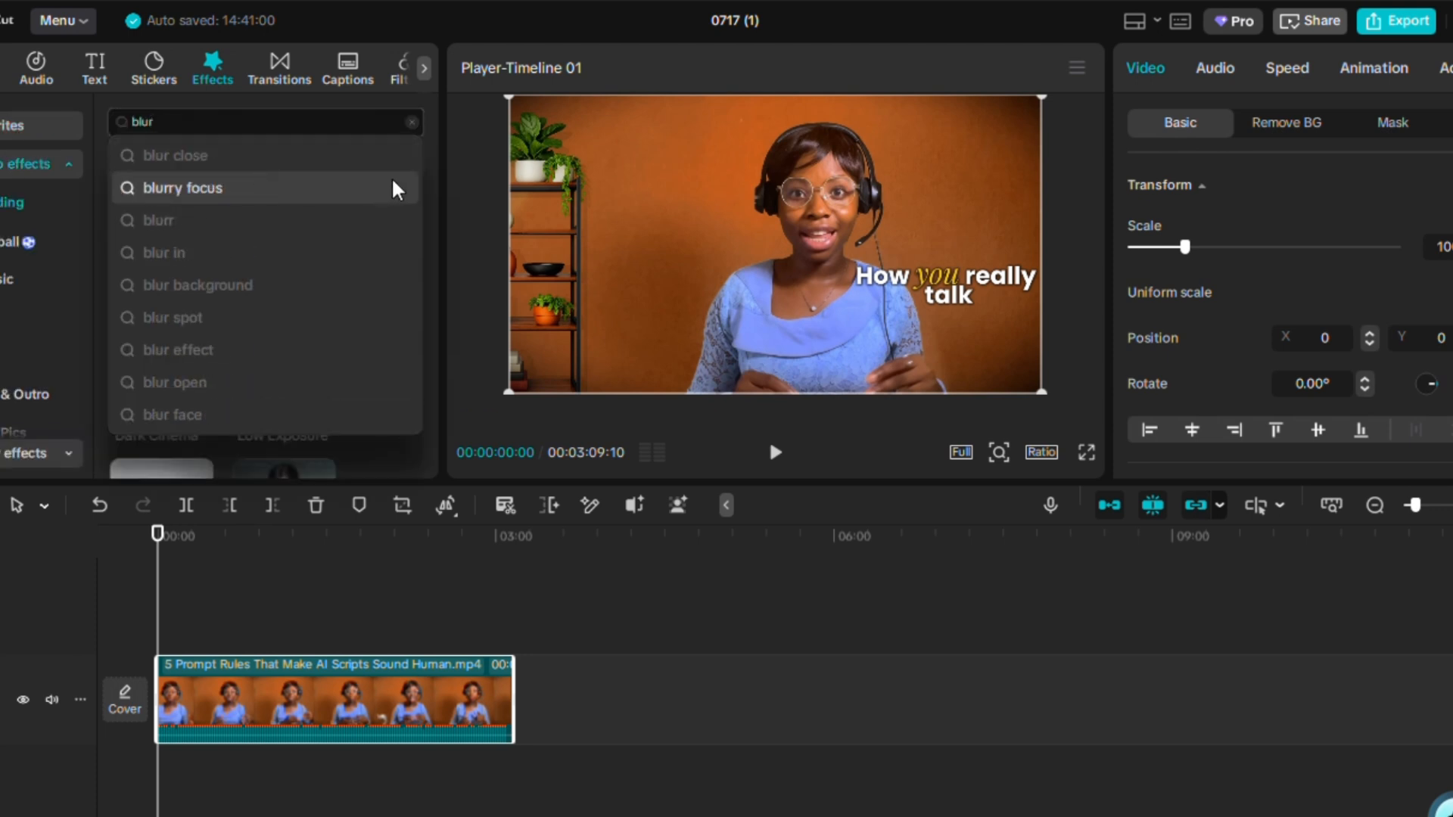
key("Return")
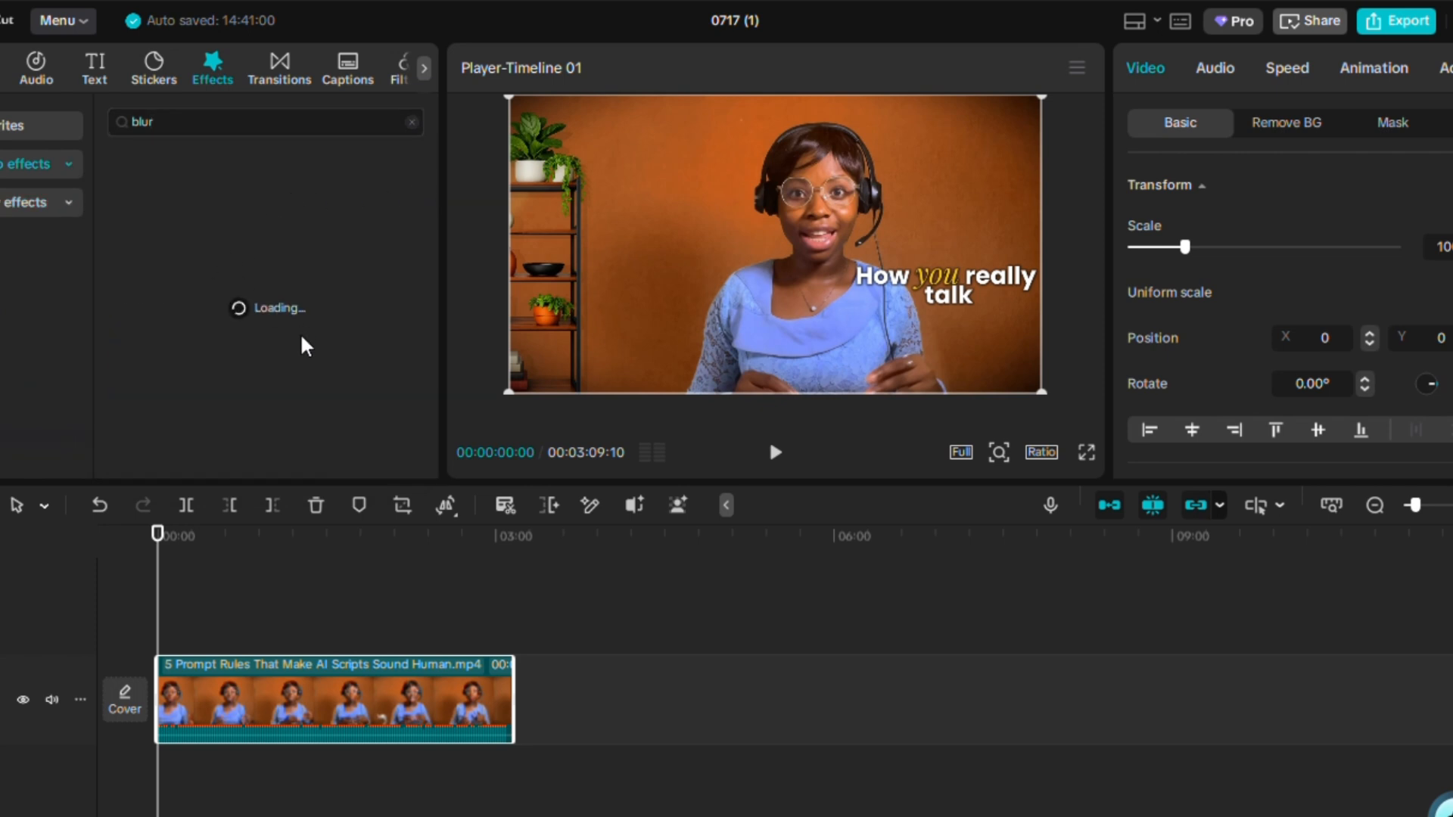
mouse_move(175, 242)
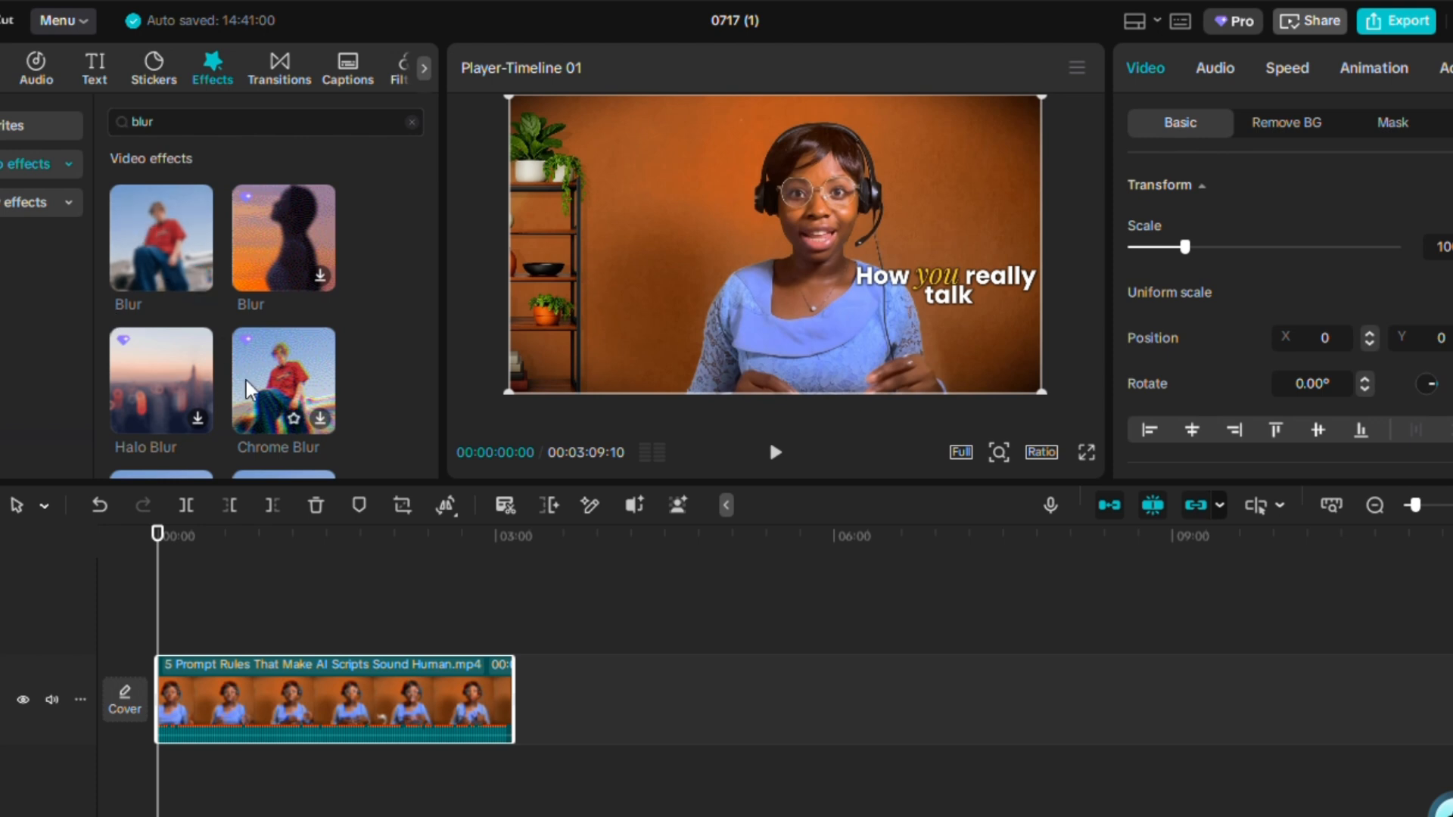
scroll(257, 409, "down", 3)
scroll(246, 380, "up", 4)
Return to the favourite effects and add the Blur effect to the timeline.
left_click(25, 125)
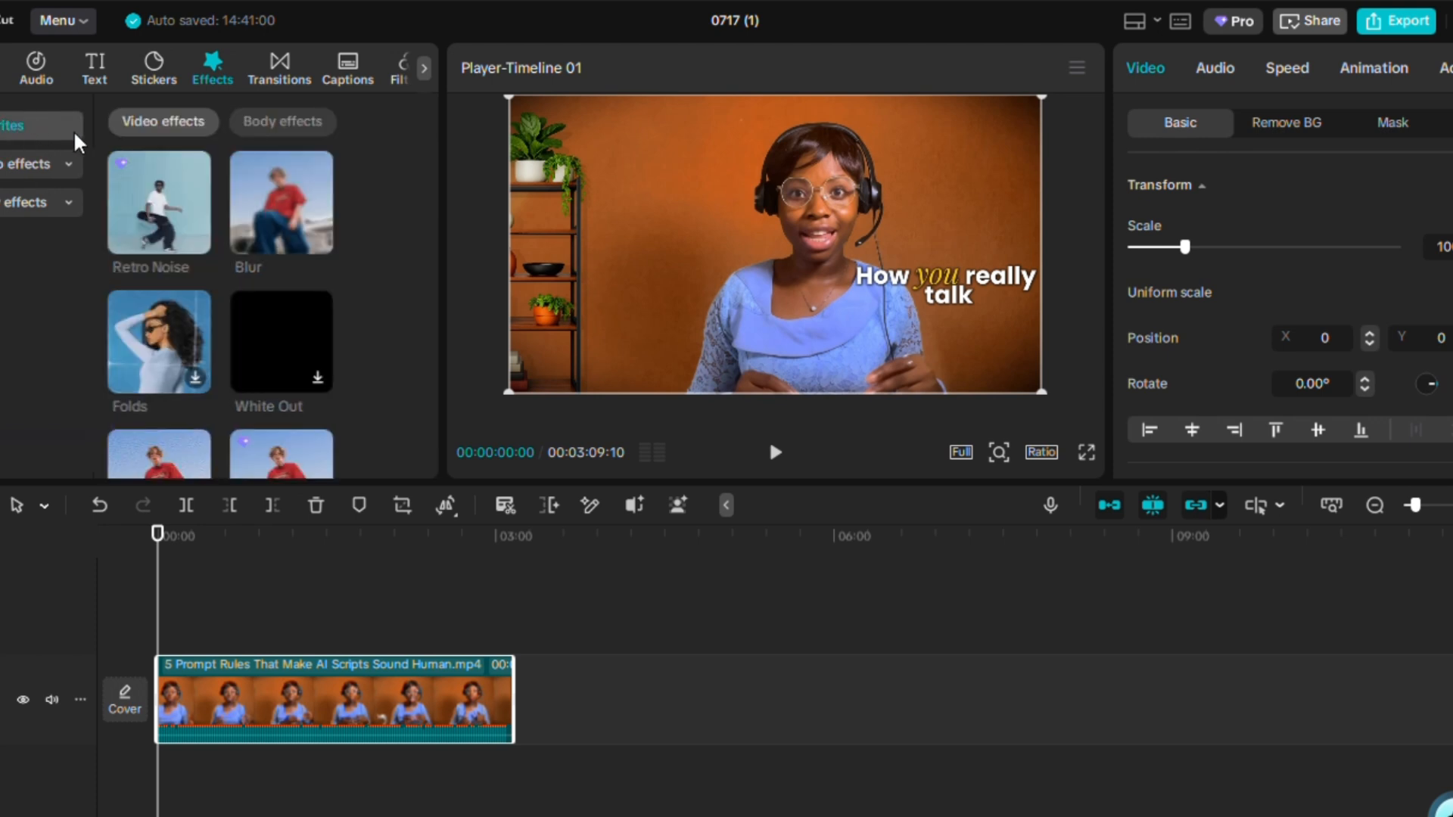
mouse_move(315, 250)
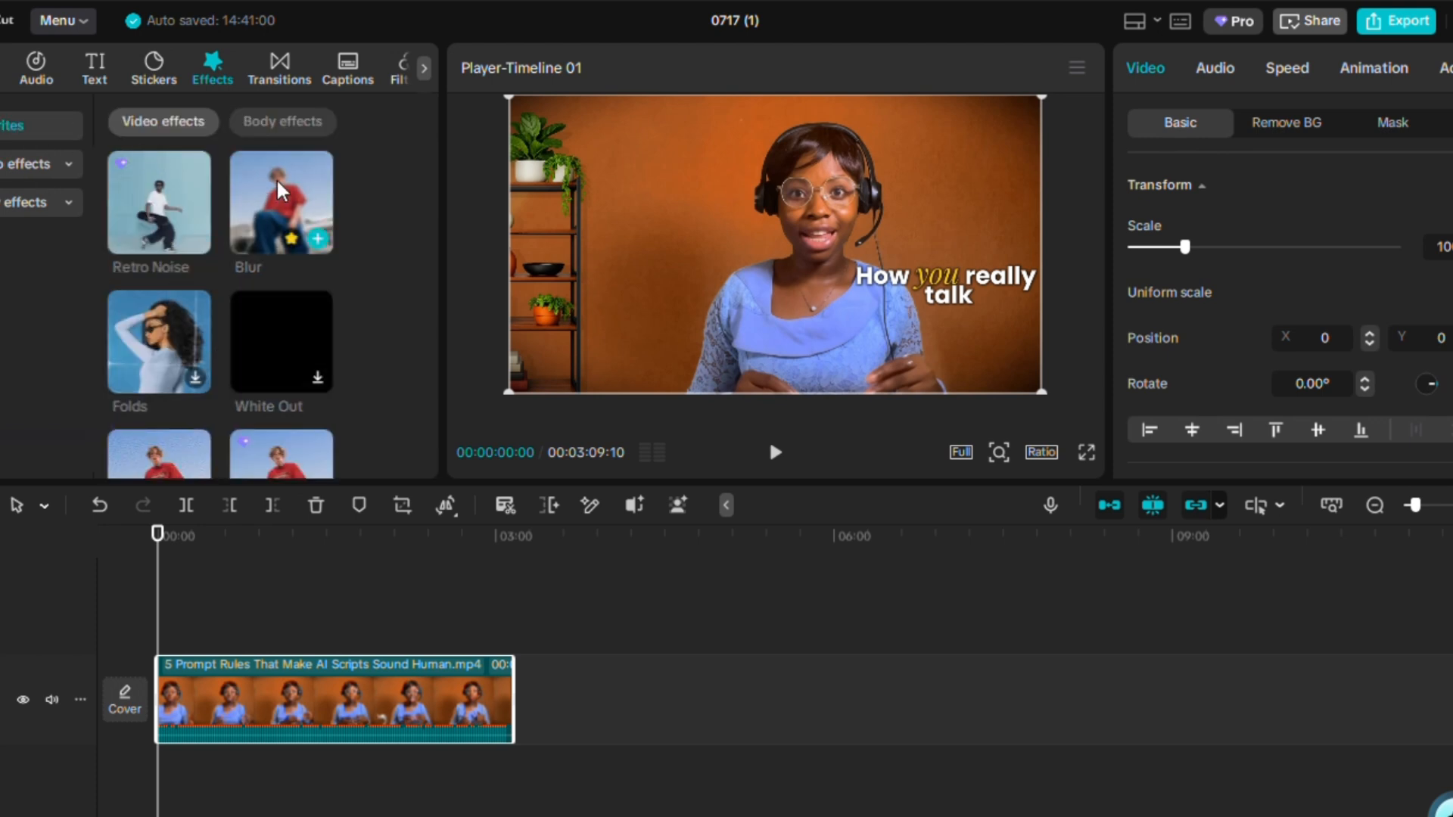
left_click(318, 240)
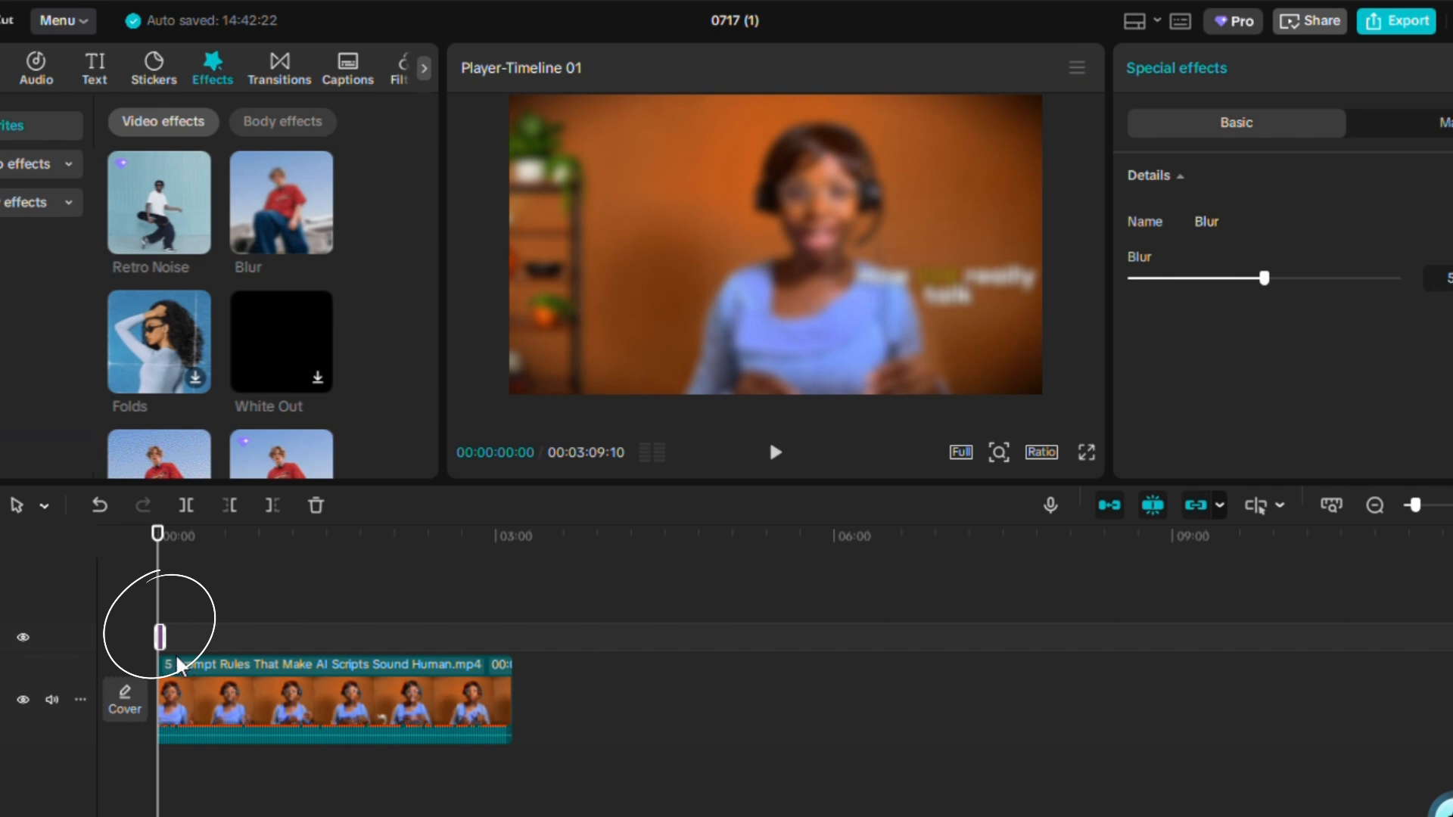
Extend the Blur effect to span the full length of the video clip.
scroll(168, 660, "up", 2)
scroll(166, 660, "up", 2)
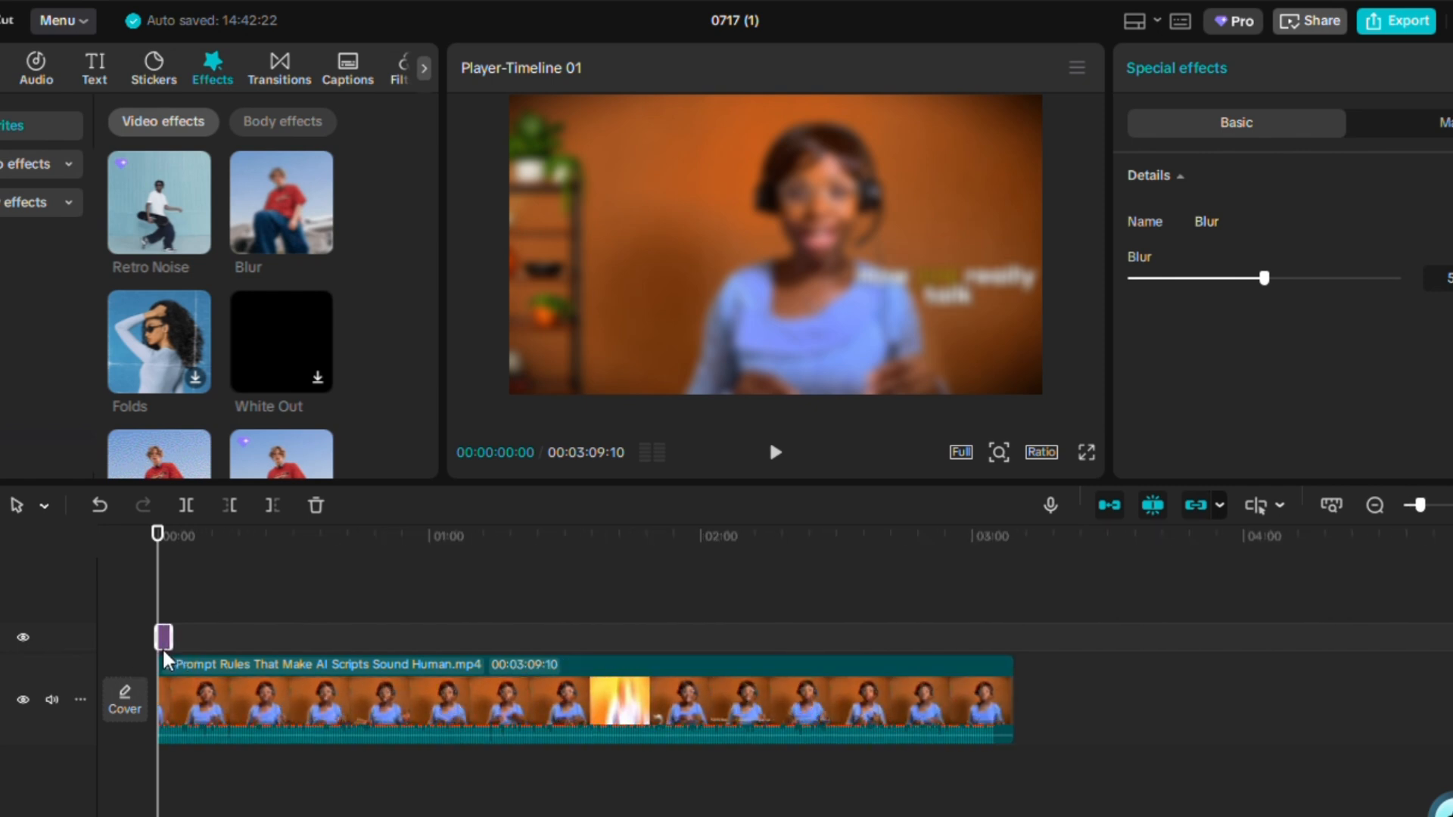
left_click_drag(174, 633, 1012, 666)
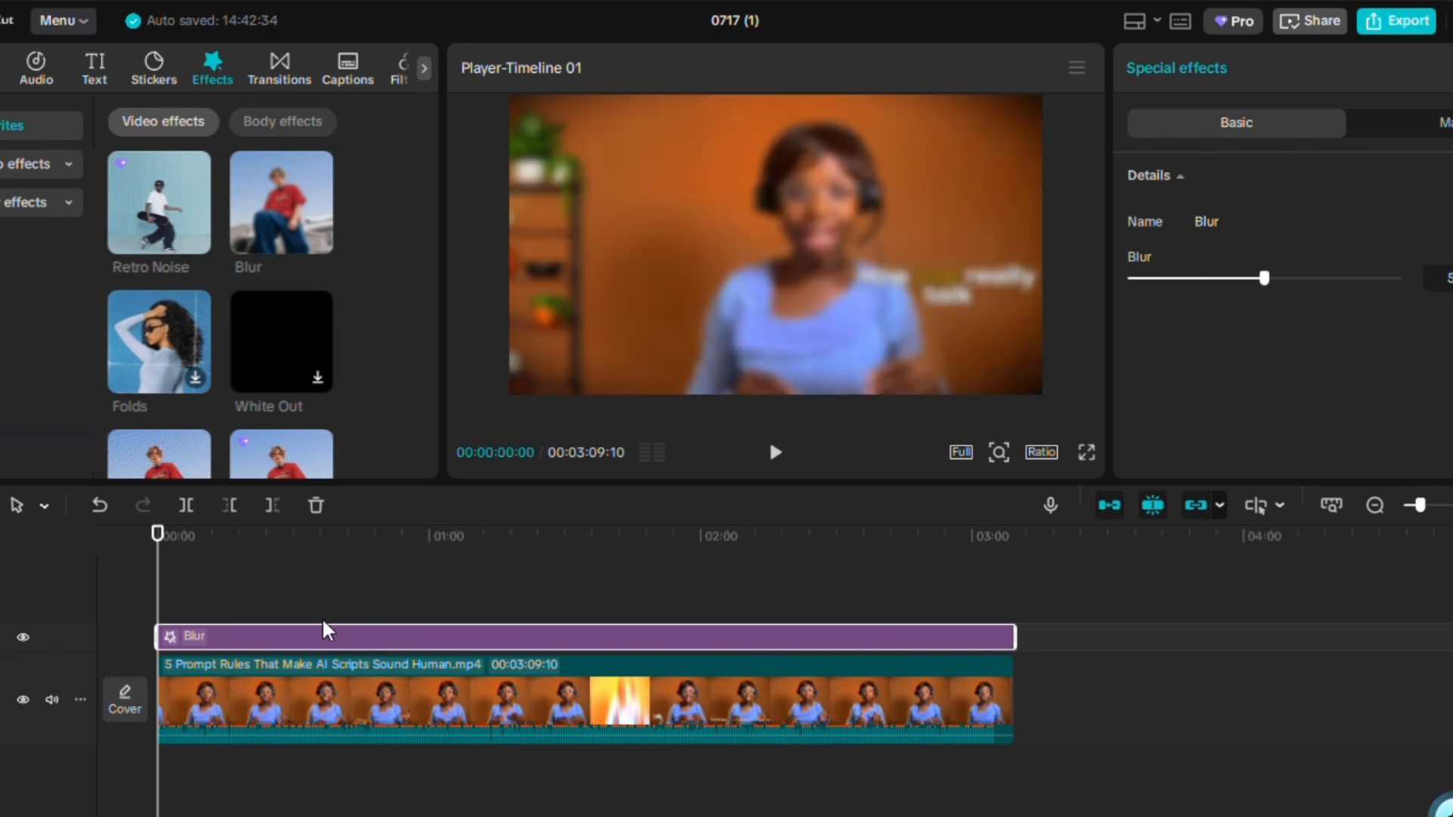
Move the playhead to about 1:01, add a rectangle mask to the Blur effect and widen it.
left_click_drag(151, 547, 464, 581)
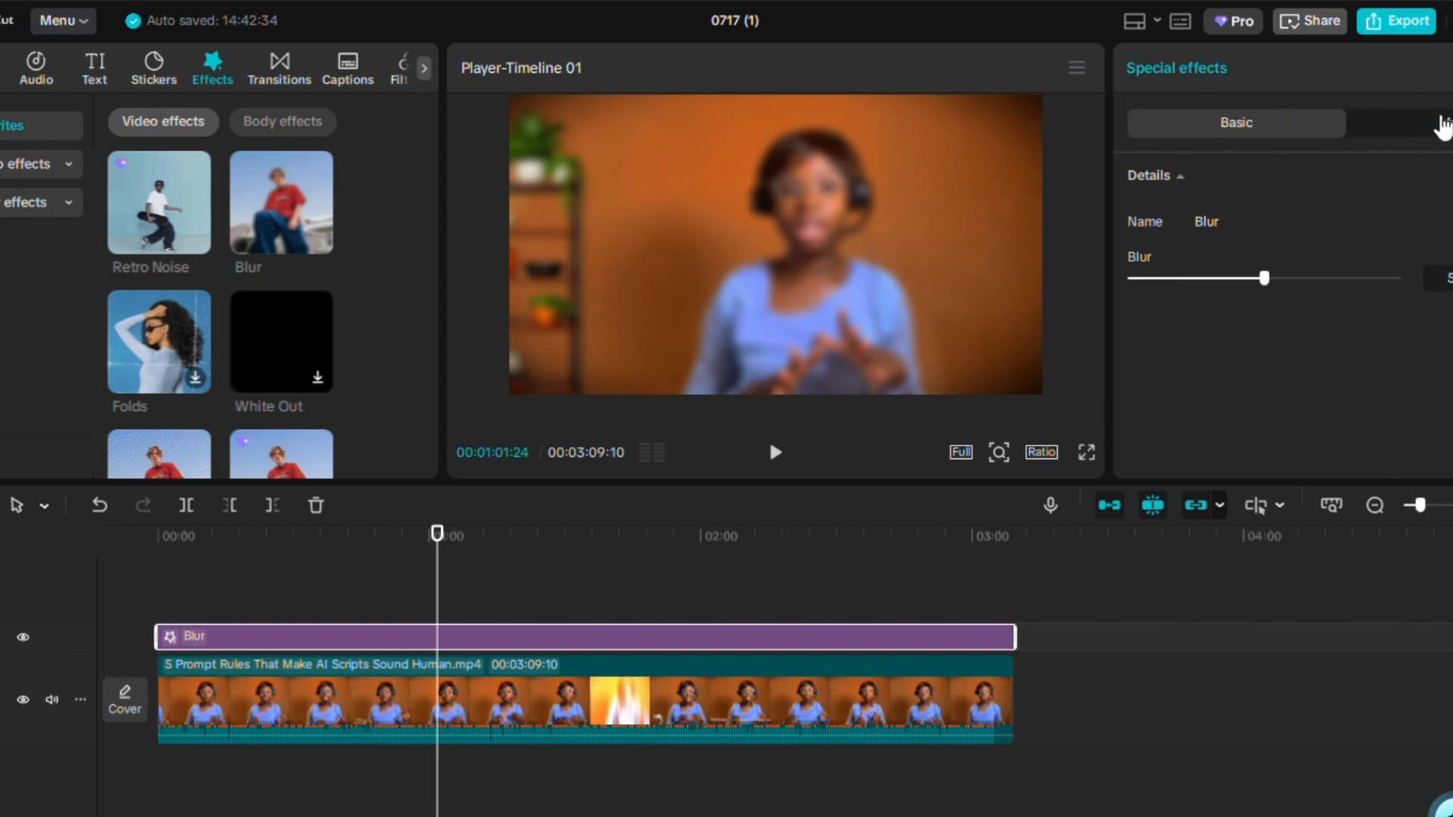
left_click(1442, 125)
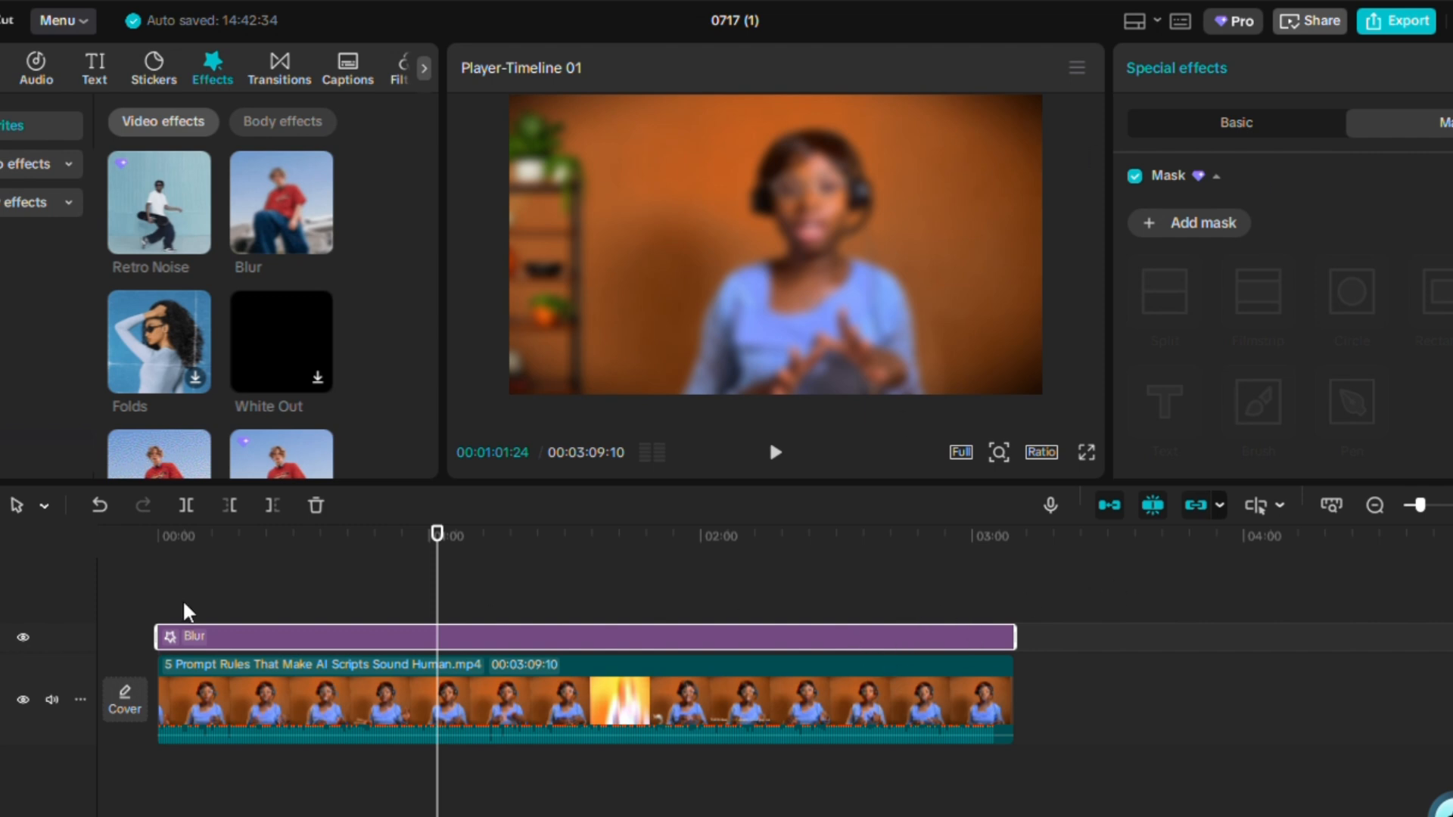
left_click(1194, 224)
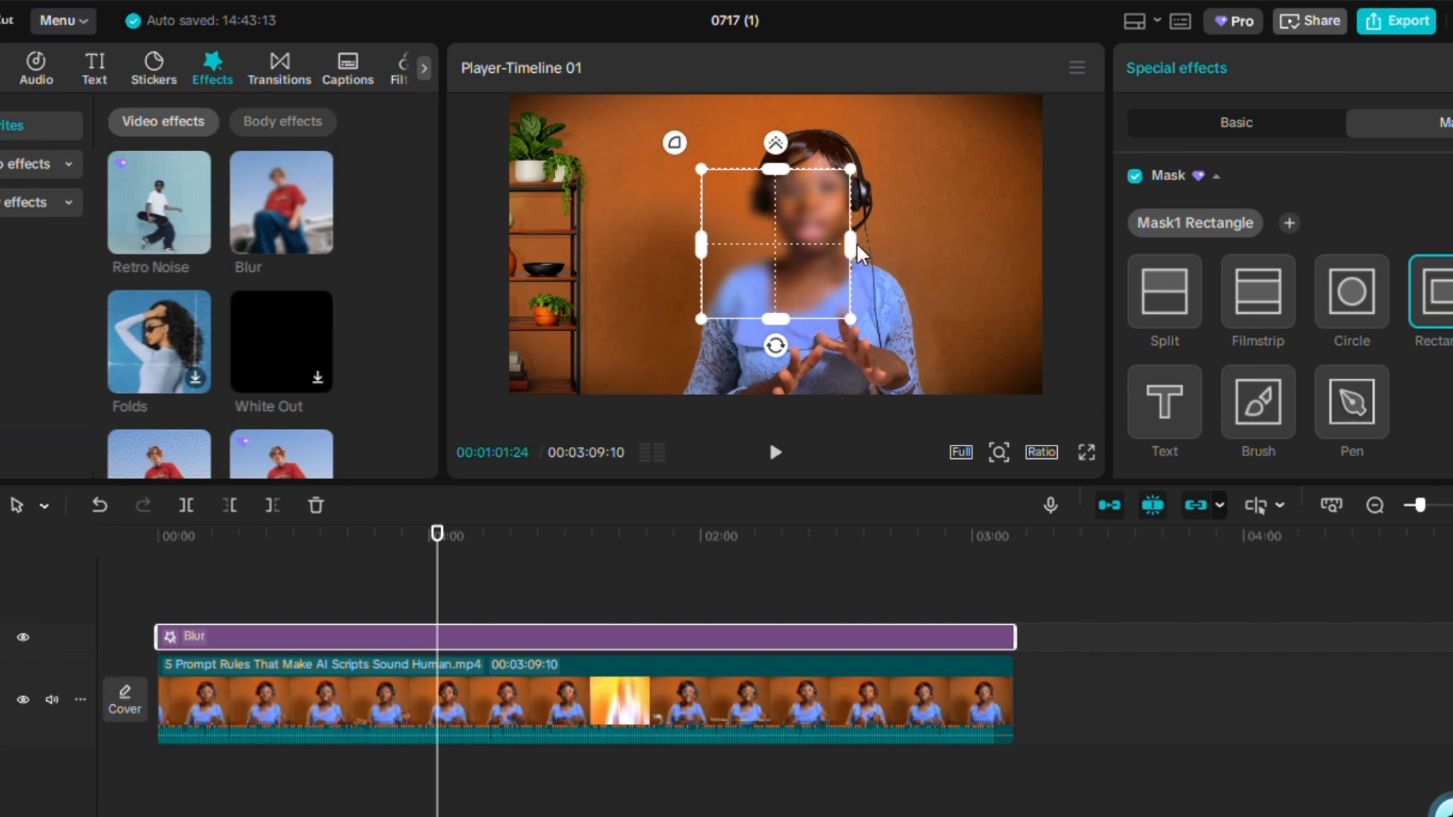
left_click_drag(852, 247, 949, 319)
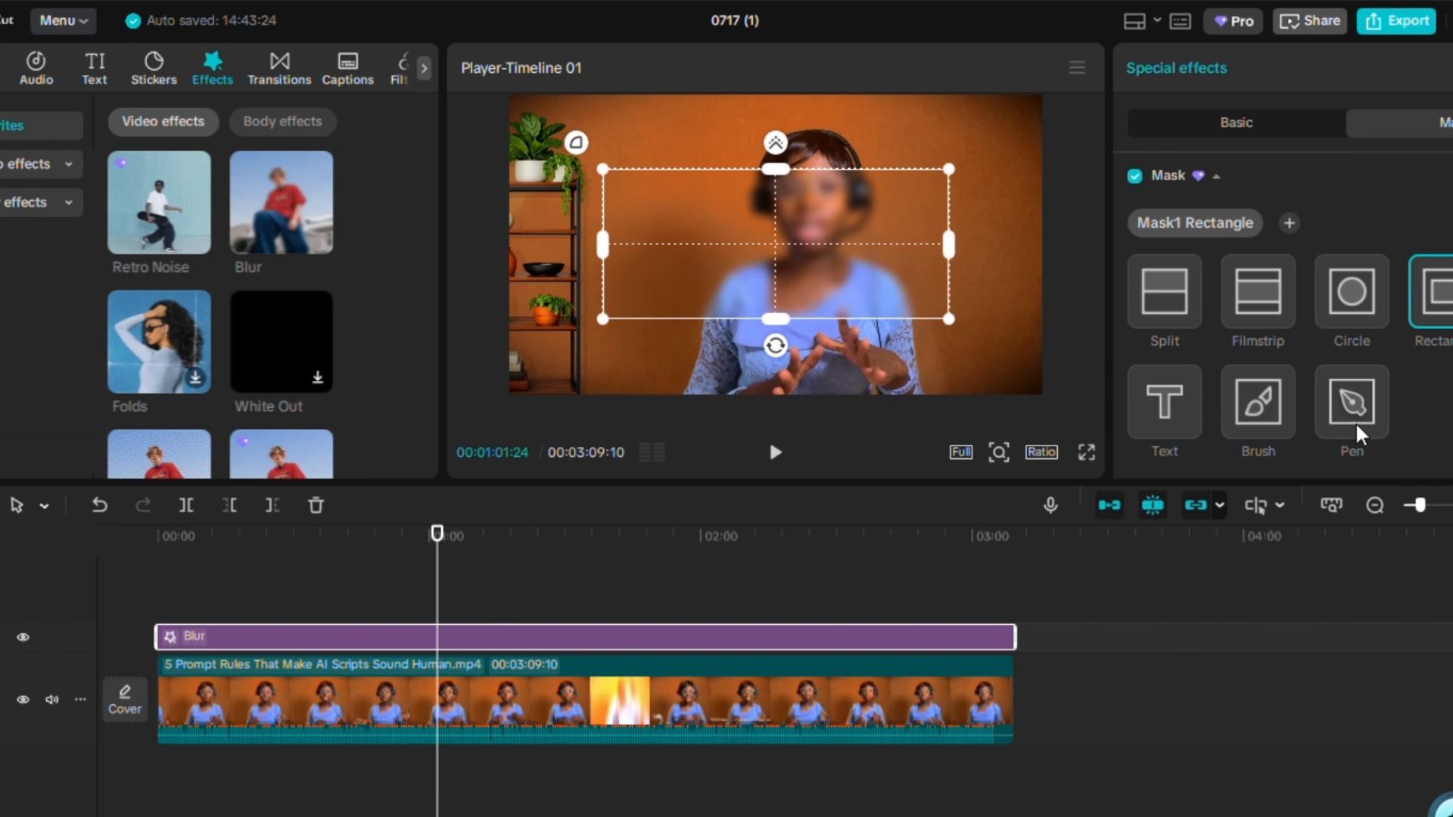
Switch the mask to Pen and place points along the left side of the woman's head.
left_click(1354, 402)
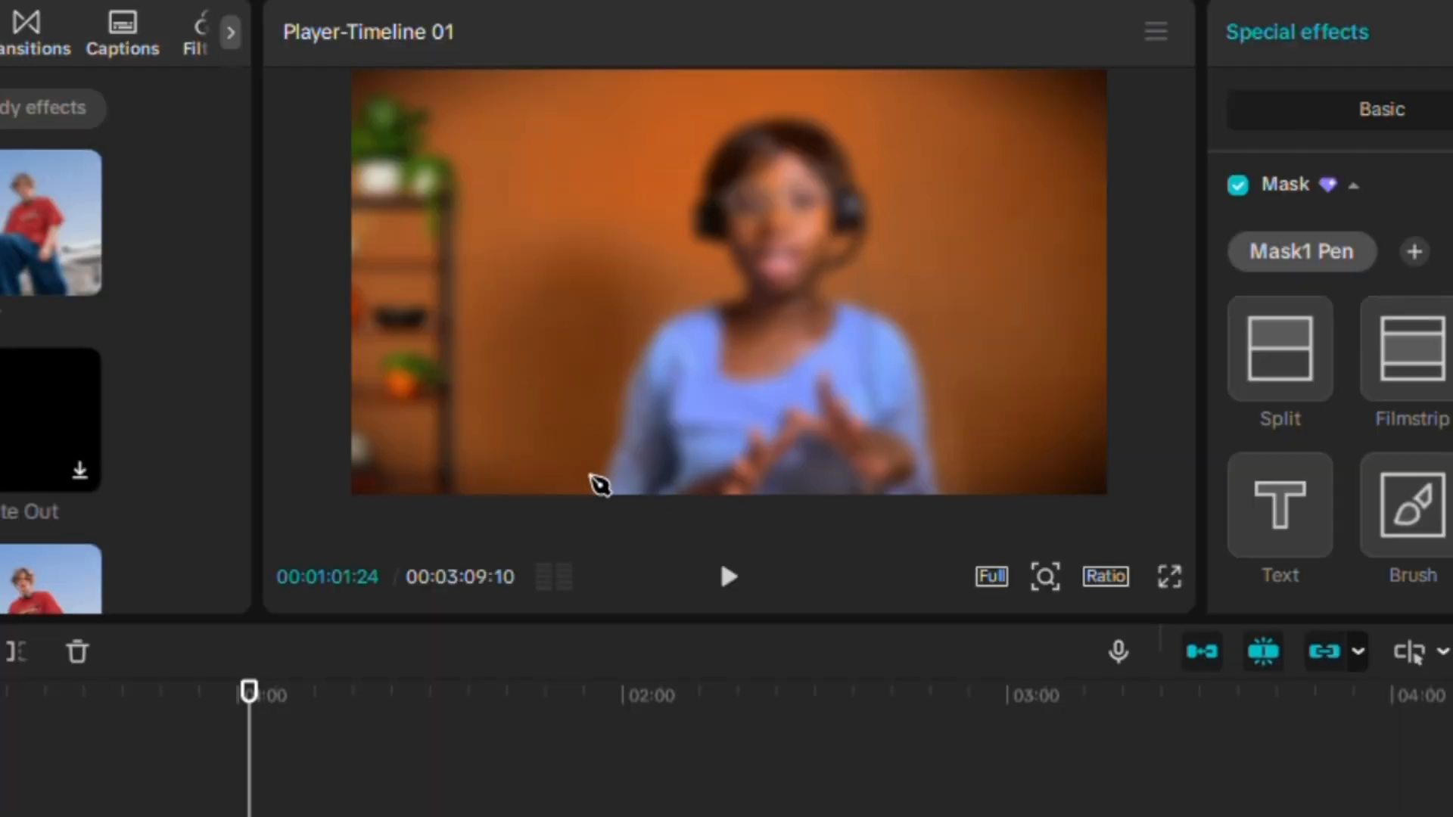
left_click(780, 110)
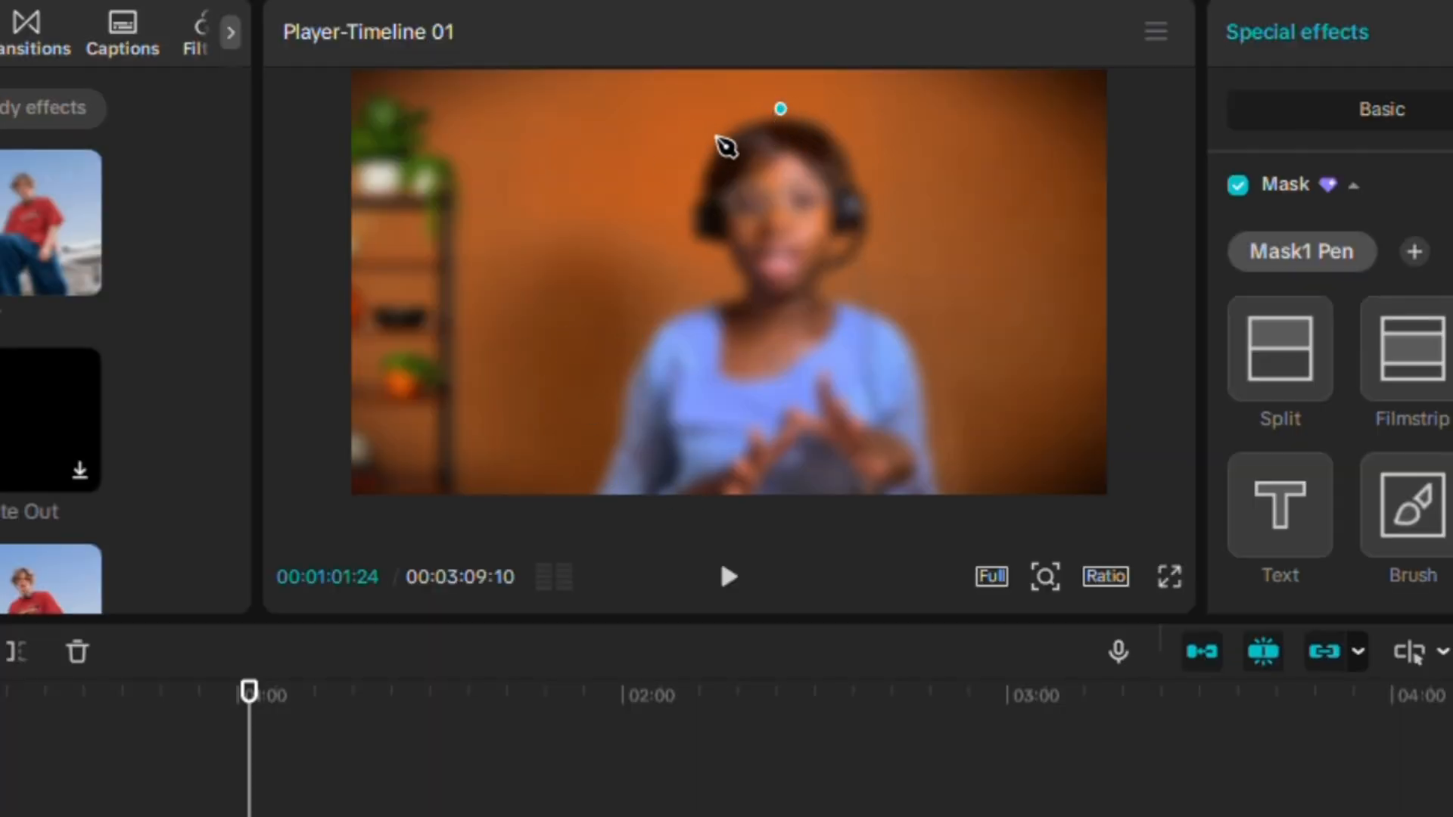
left_click(734, 123)
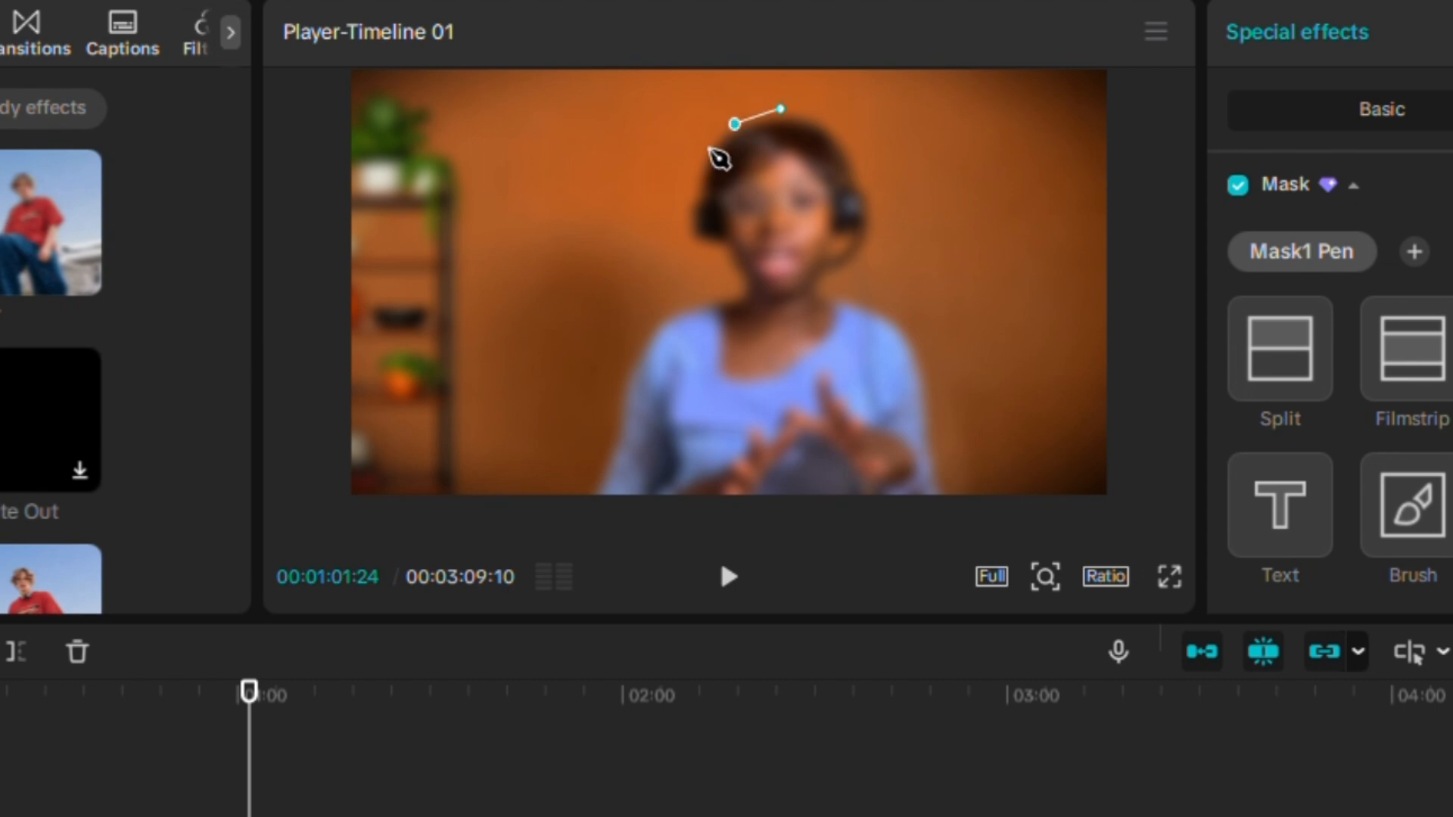
left_click(711, 151)
left_click(697, 179)
left_click(694, 218)
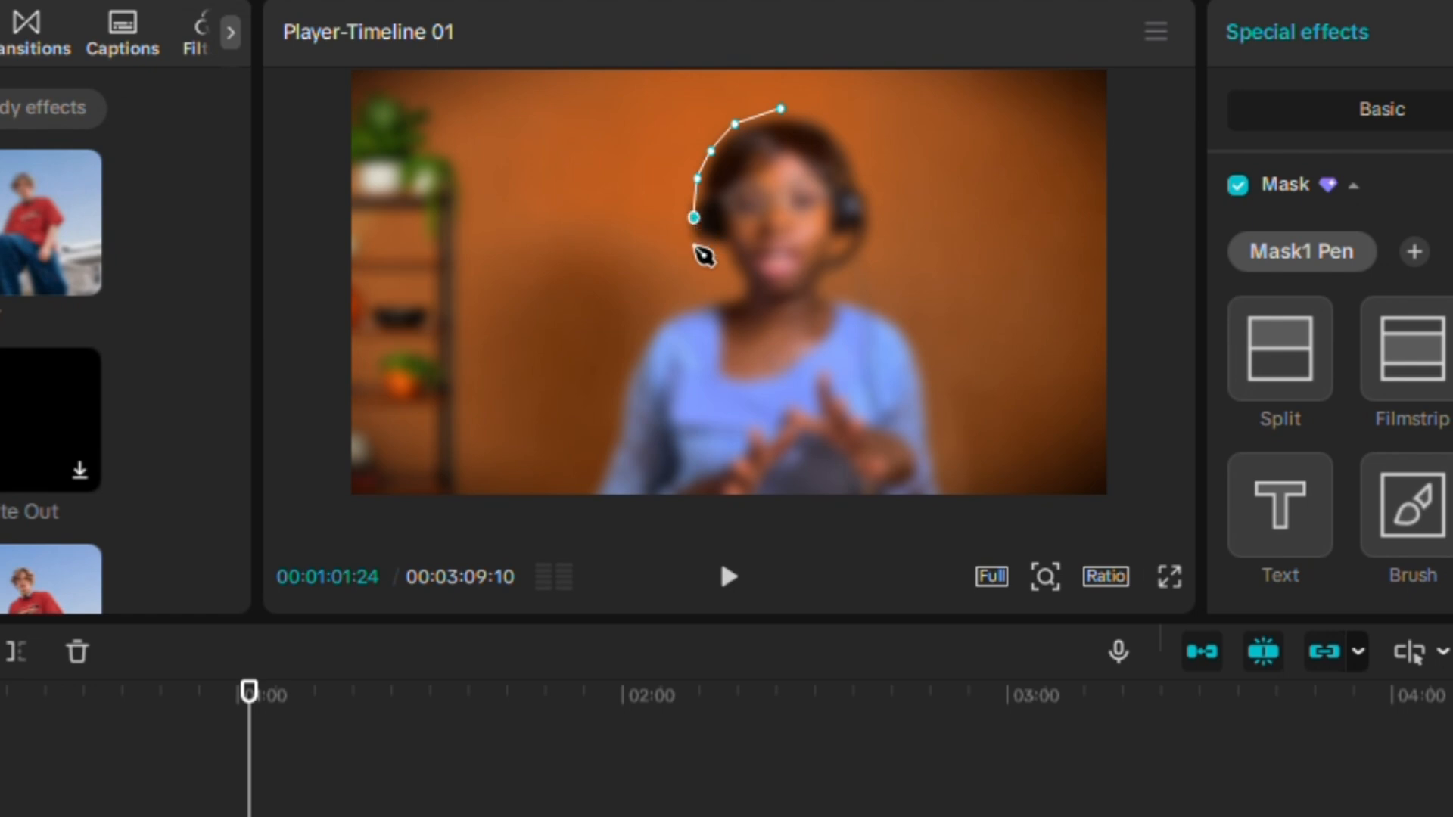
left_click(710, 253)
left_click_drag(694, 218, 683, 223)
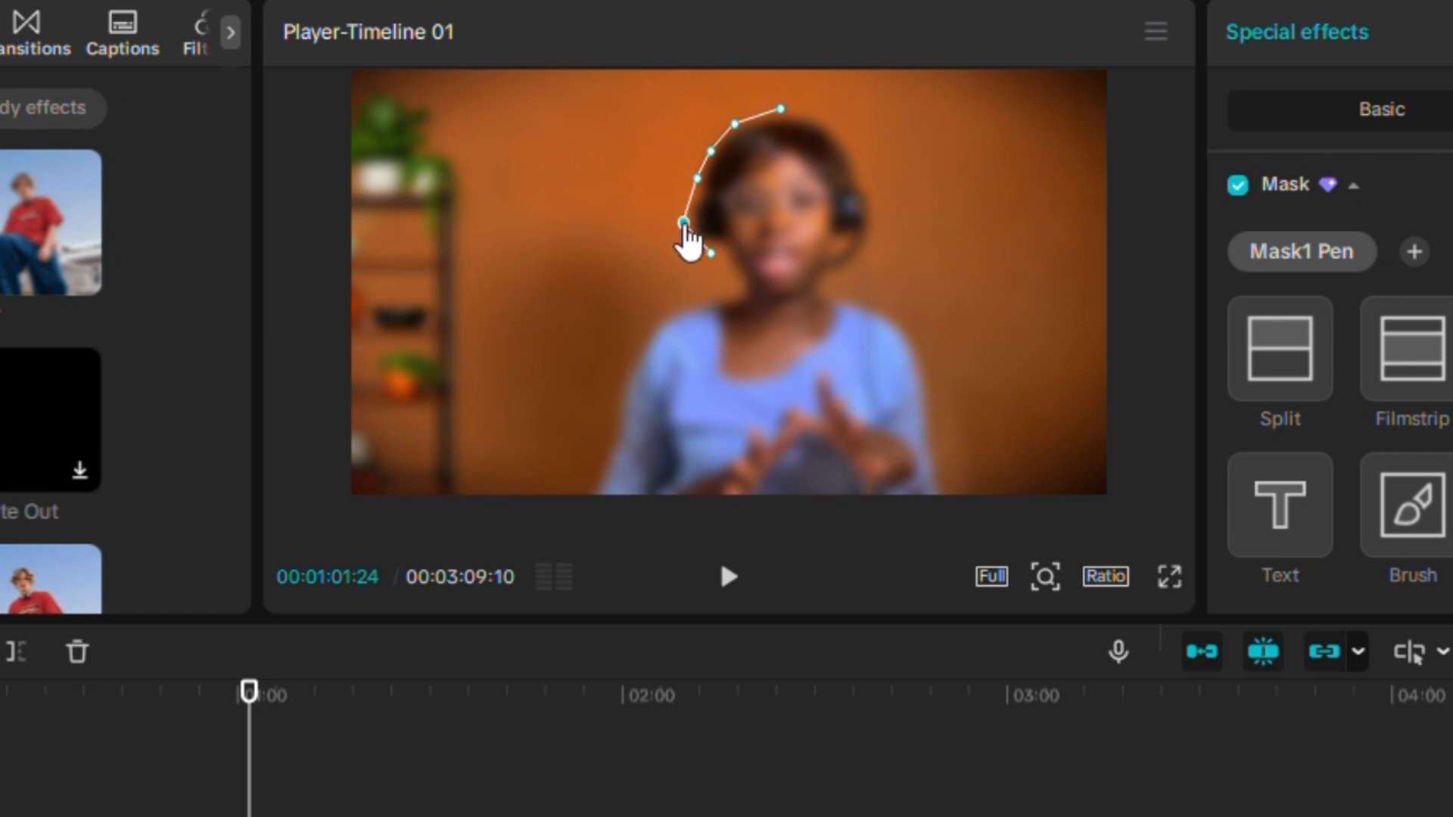
Continue the pen path down her left shoulder to the frame's bottom edge and bottom-left corner.
left_click(733, 274)
left_click(725, 294)
left_click(683, 312)
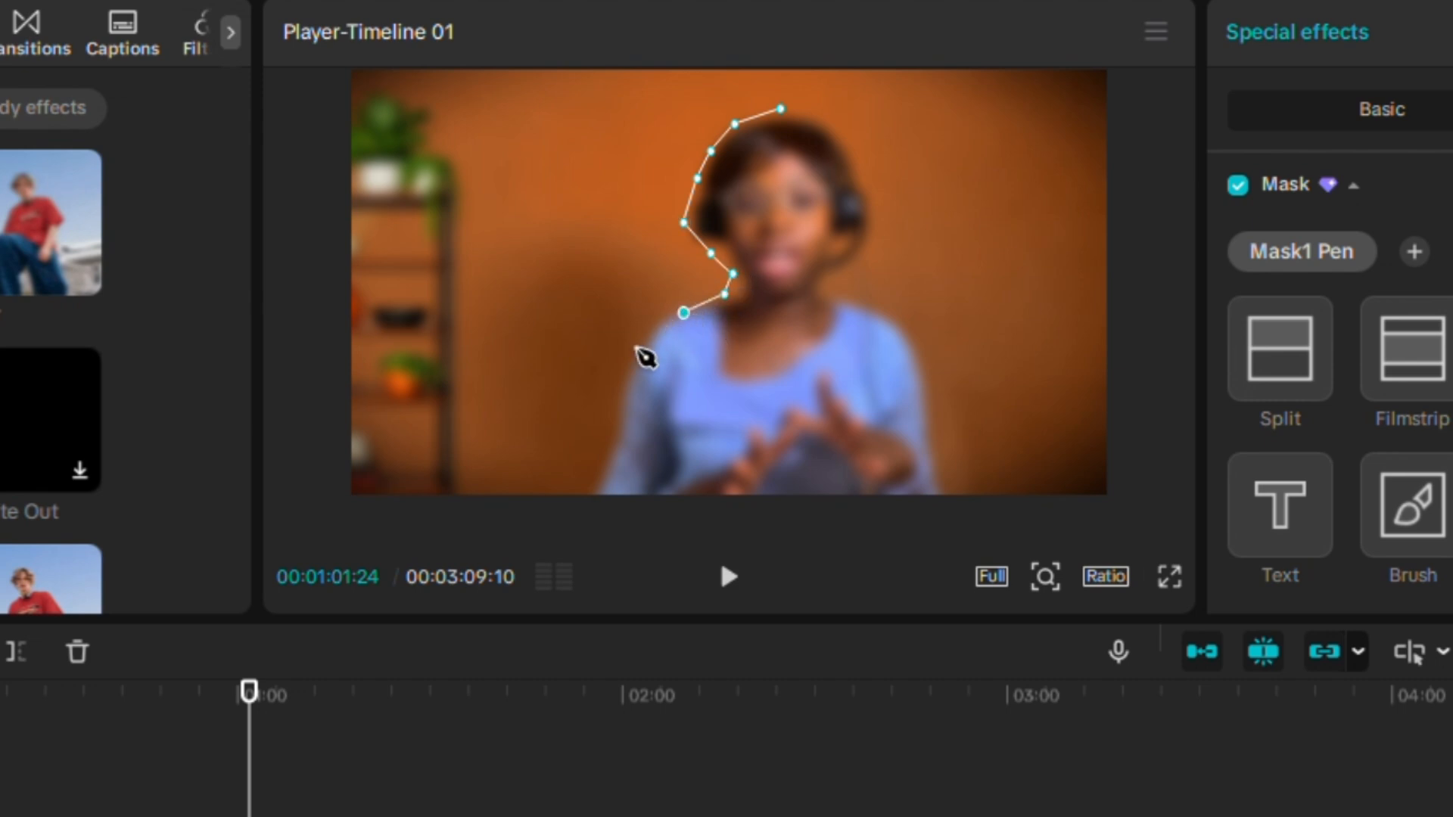
left_click(634, 353)
left_click_drag(725, 294, 675, 306)
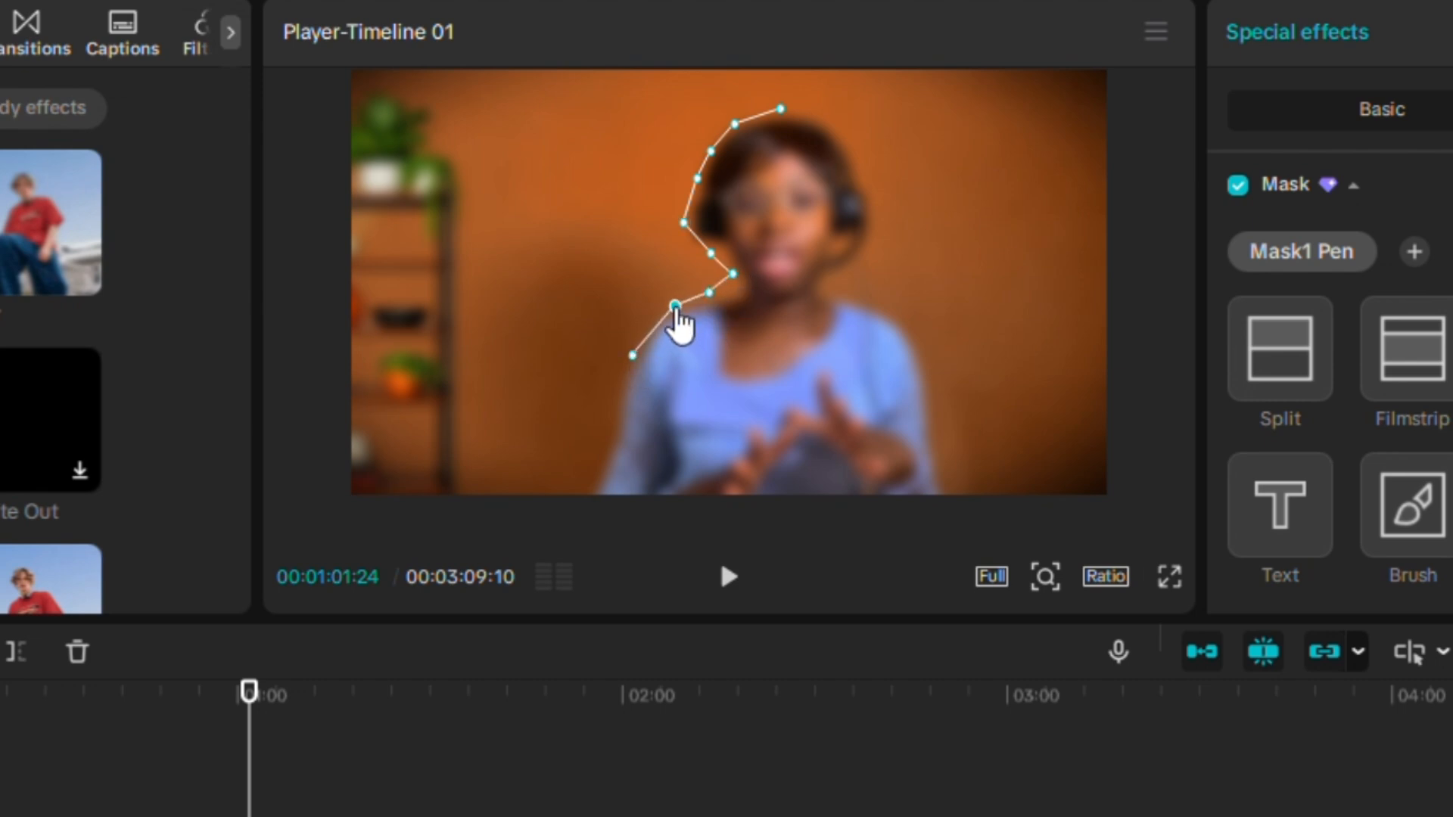
left_click(624, 399)
left_click(603, 457)
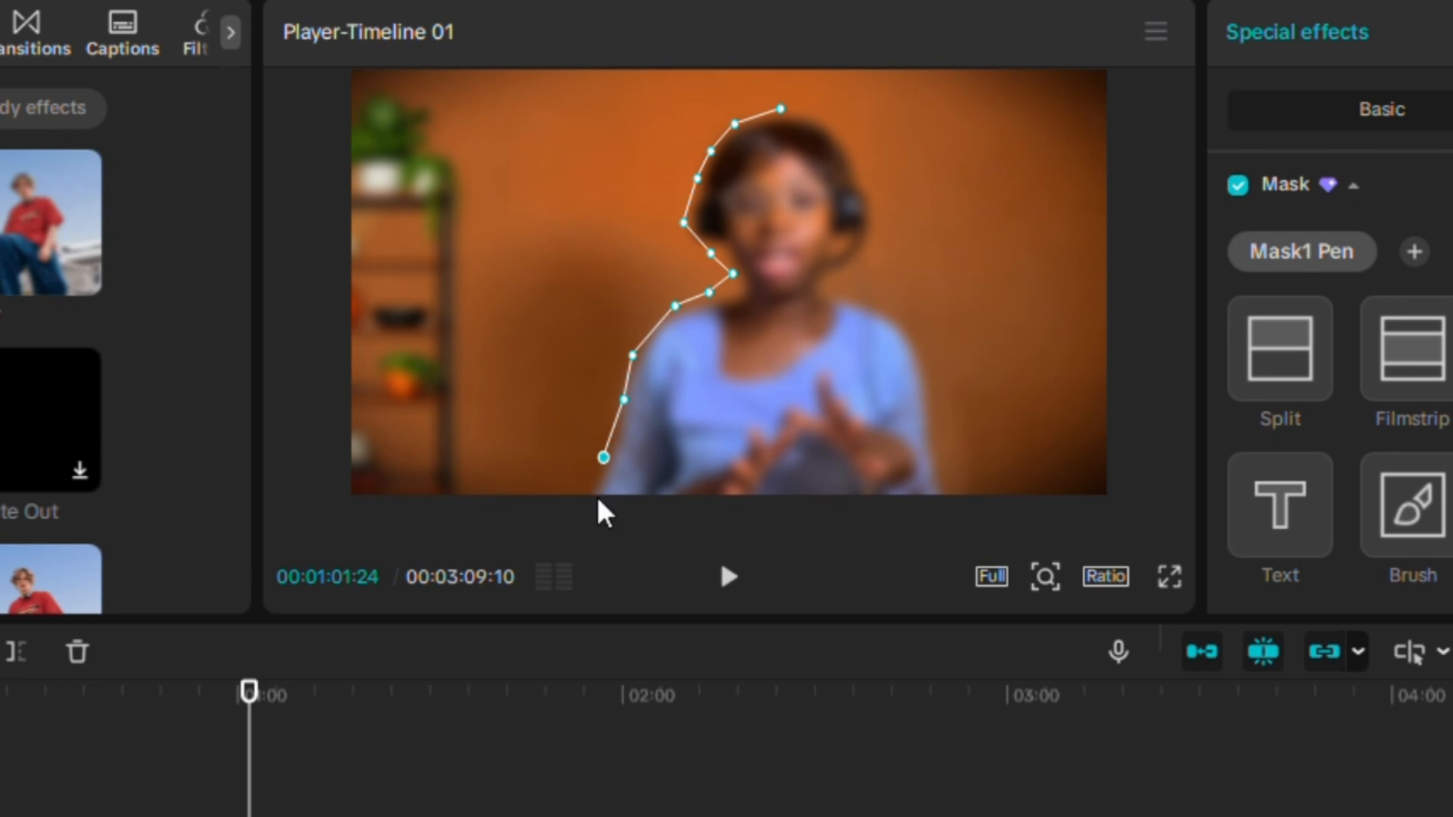
left_click(597, 492)
left_click(359, 492)
Extend the path through the top-left and top-right corners down to the bottom-right corner, undoing one stray point.
left_click(359, 76)
left_click(1108, 77)
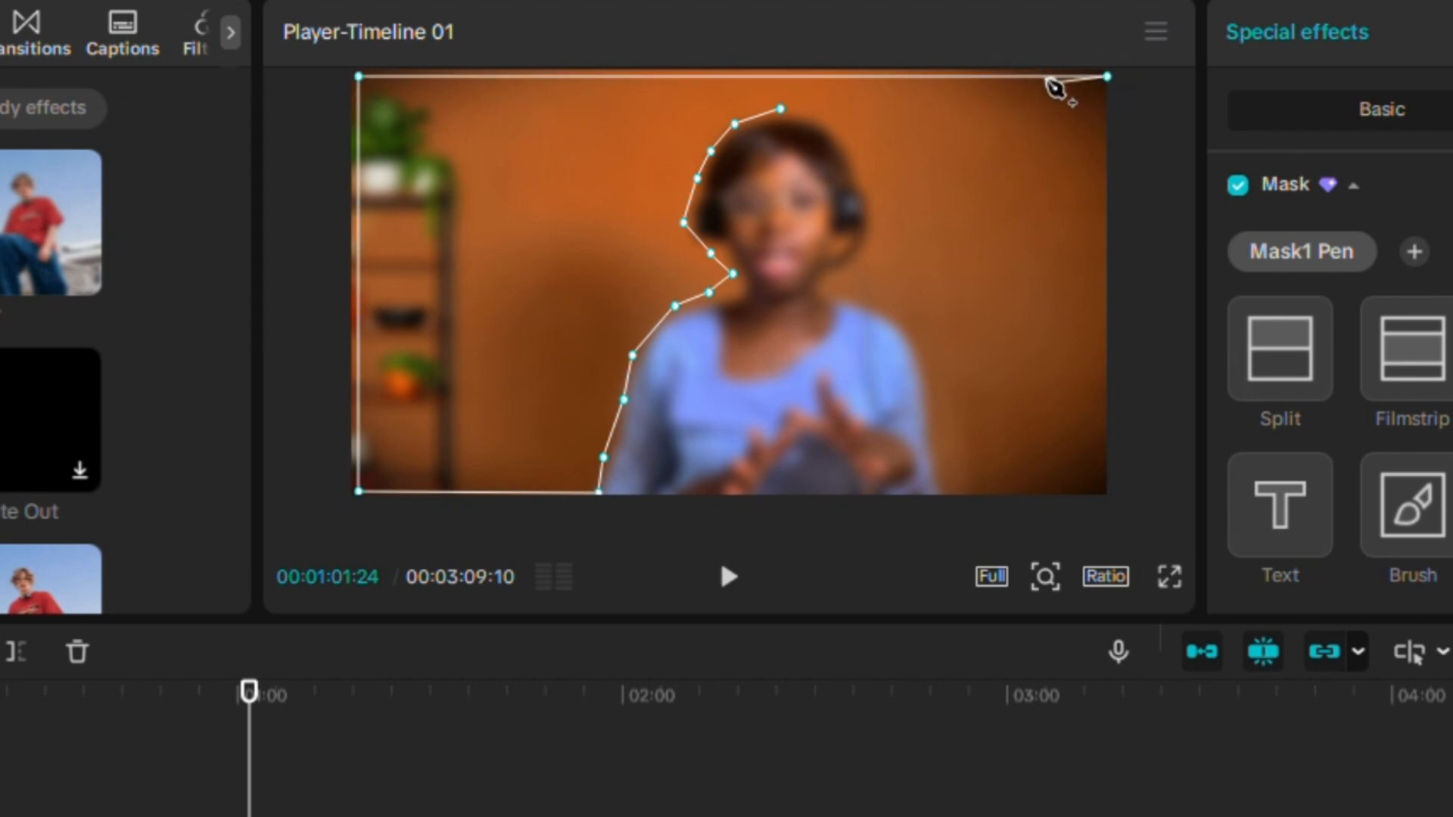
left_click(1052, 79)
key("ctrl+z")
left_click_drag(1108, 78, 1142, 71)
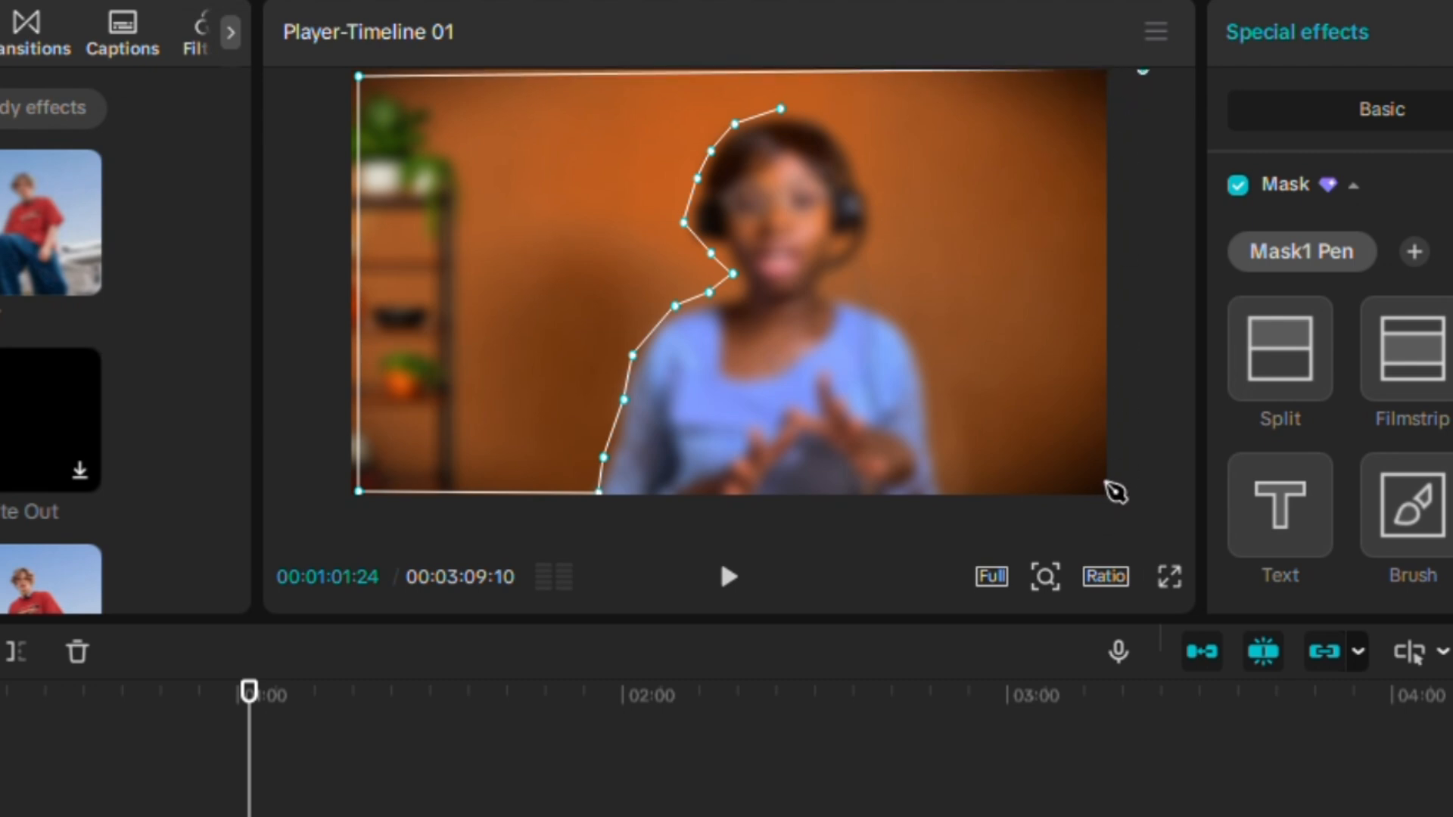
left_click(1107, 491)
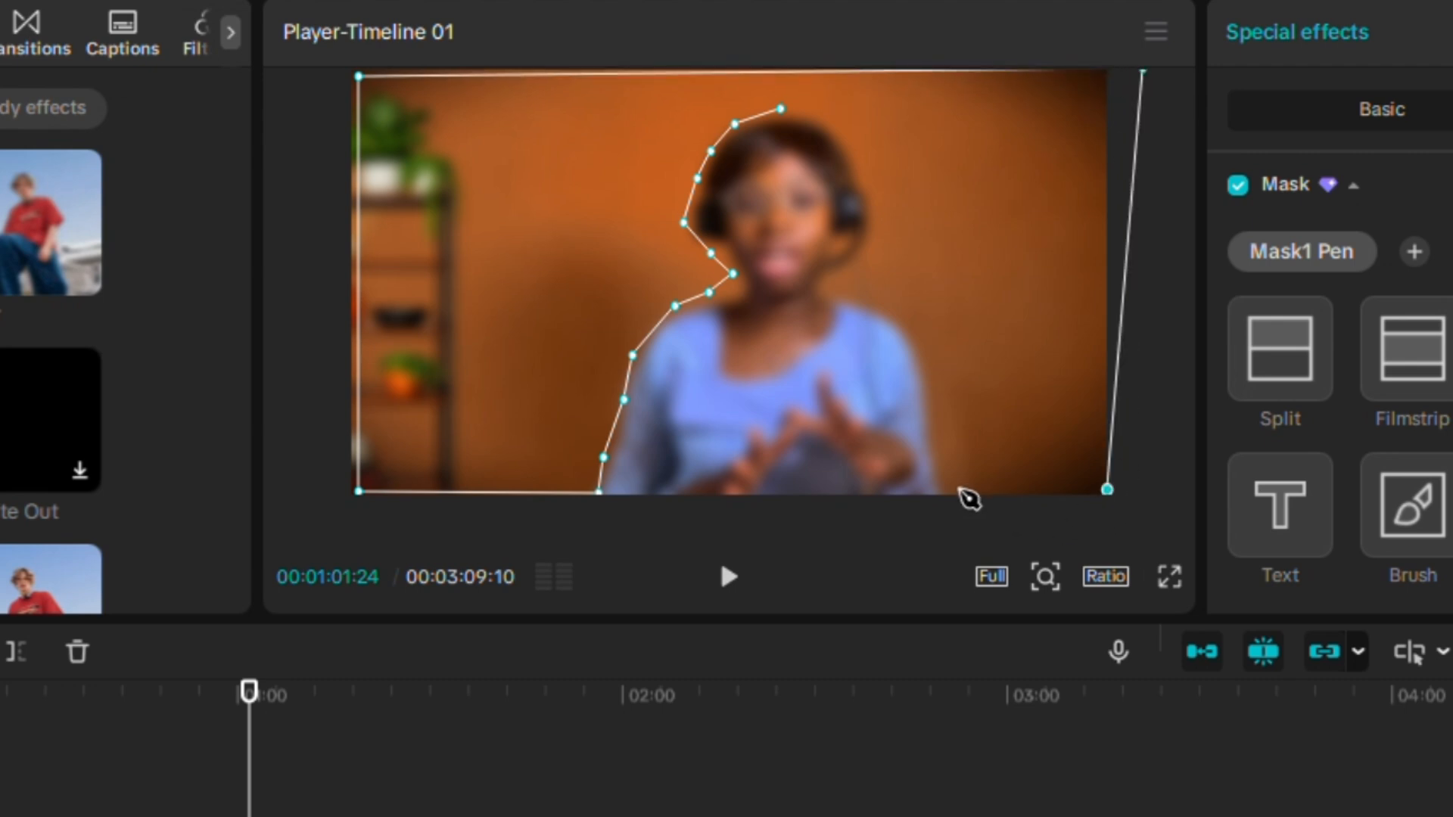
Continue the pen path up the woman's right shoulder and around the right side of her head to close the mask.
left_click(962, 491)
left_click(942, 413)
left_click(929, 335)
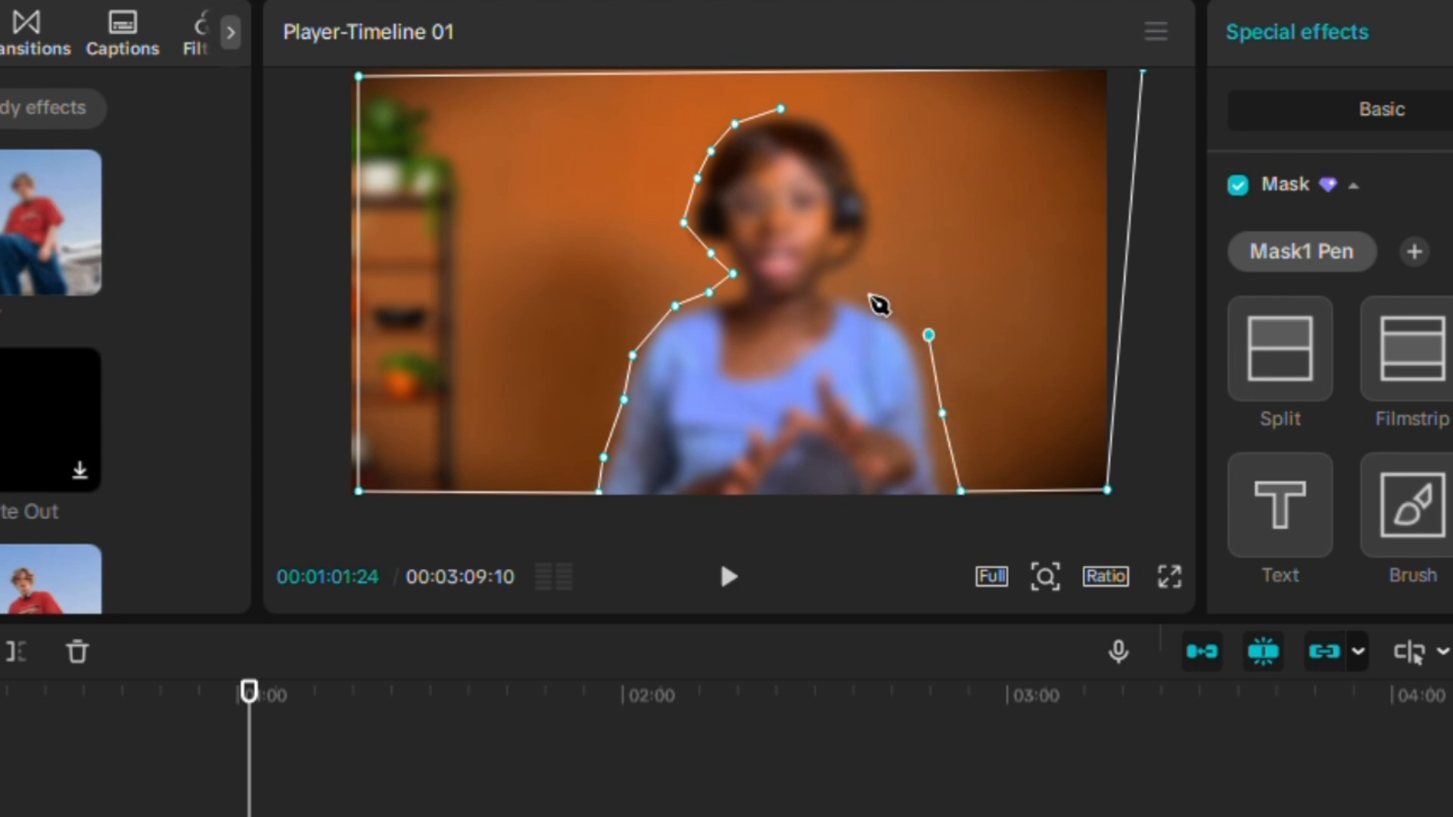
left_click(878, 290)
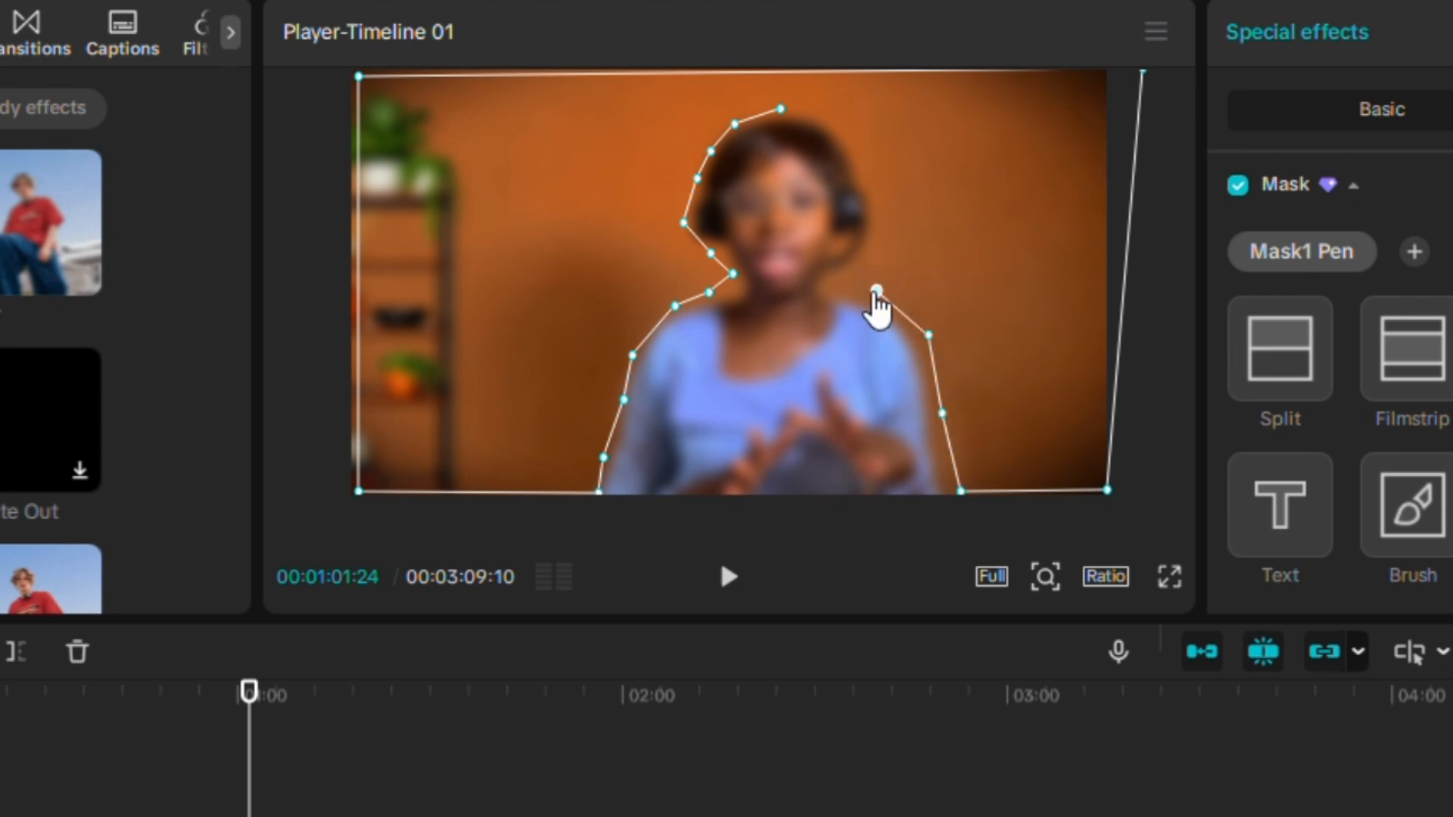
left_click(855, 292)
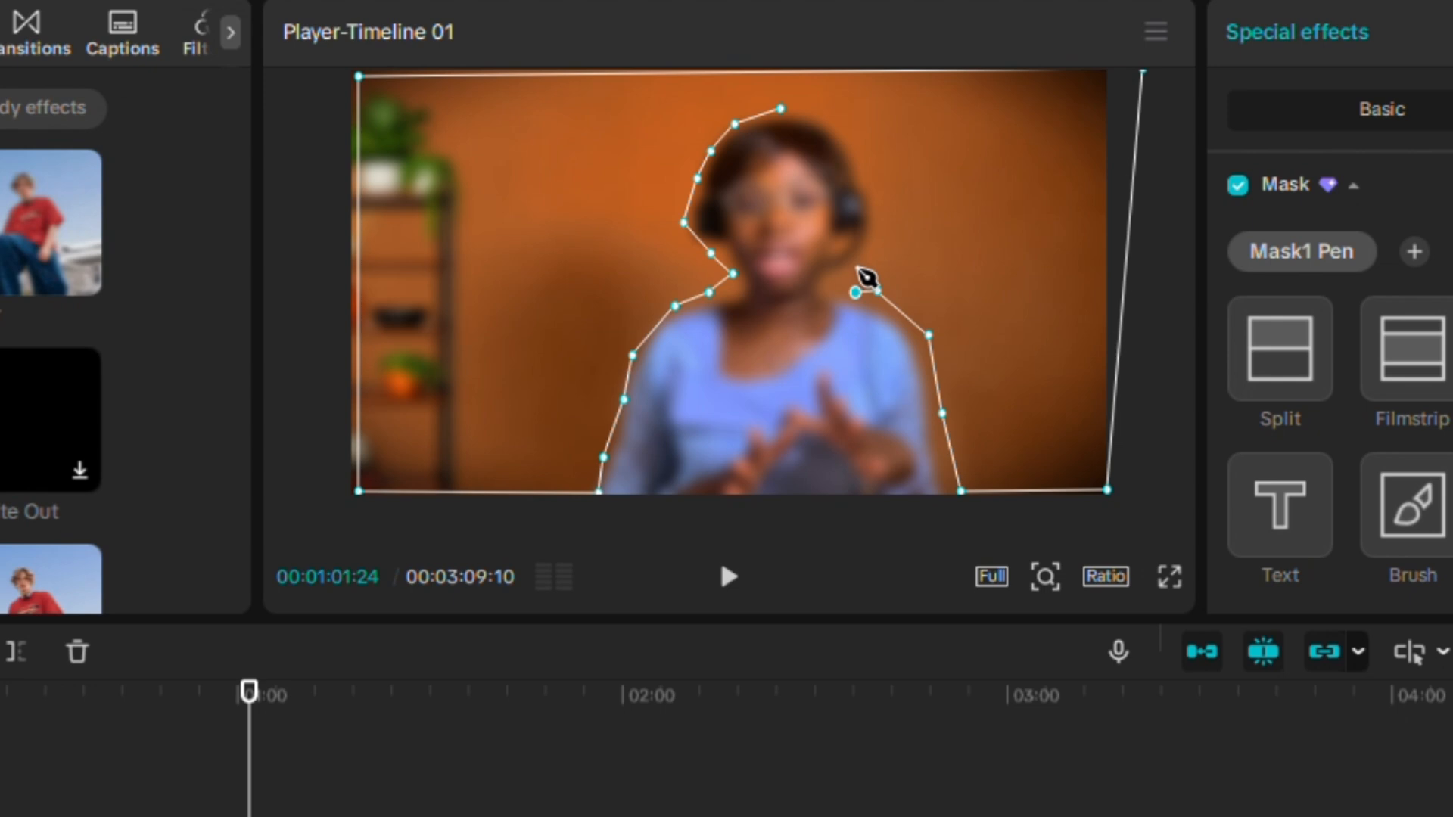
left_click(861, 270)
left_click(881, 236)
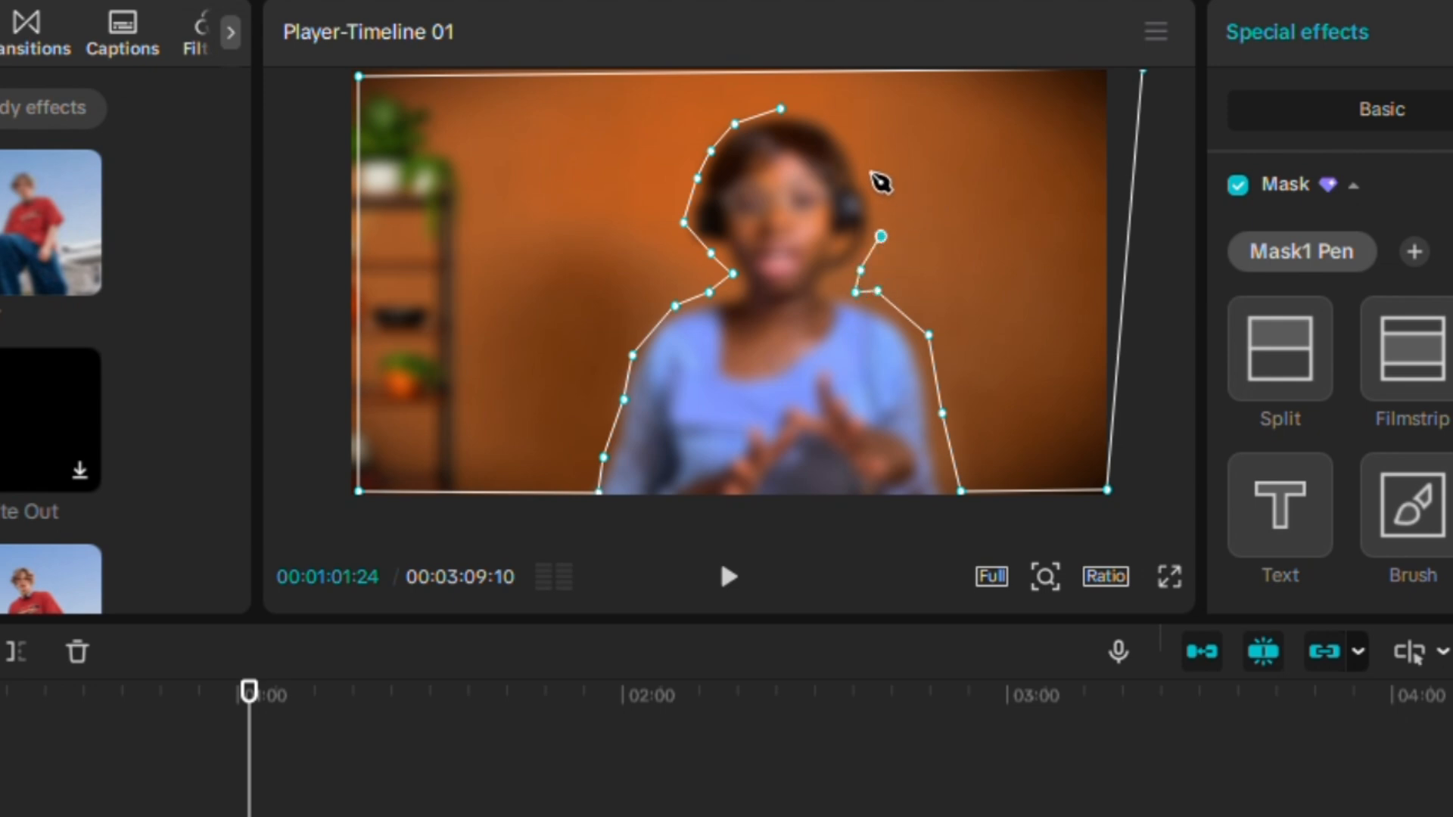
left_click(871, 182)
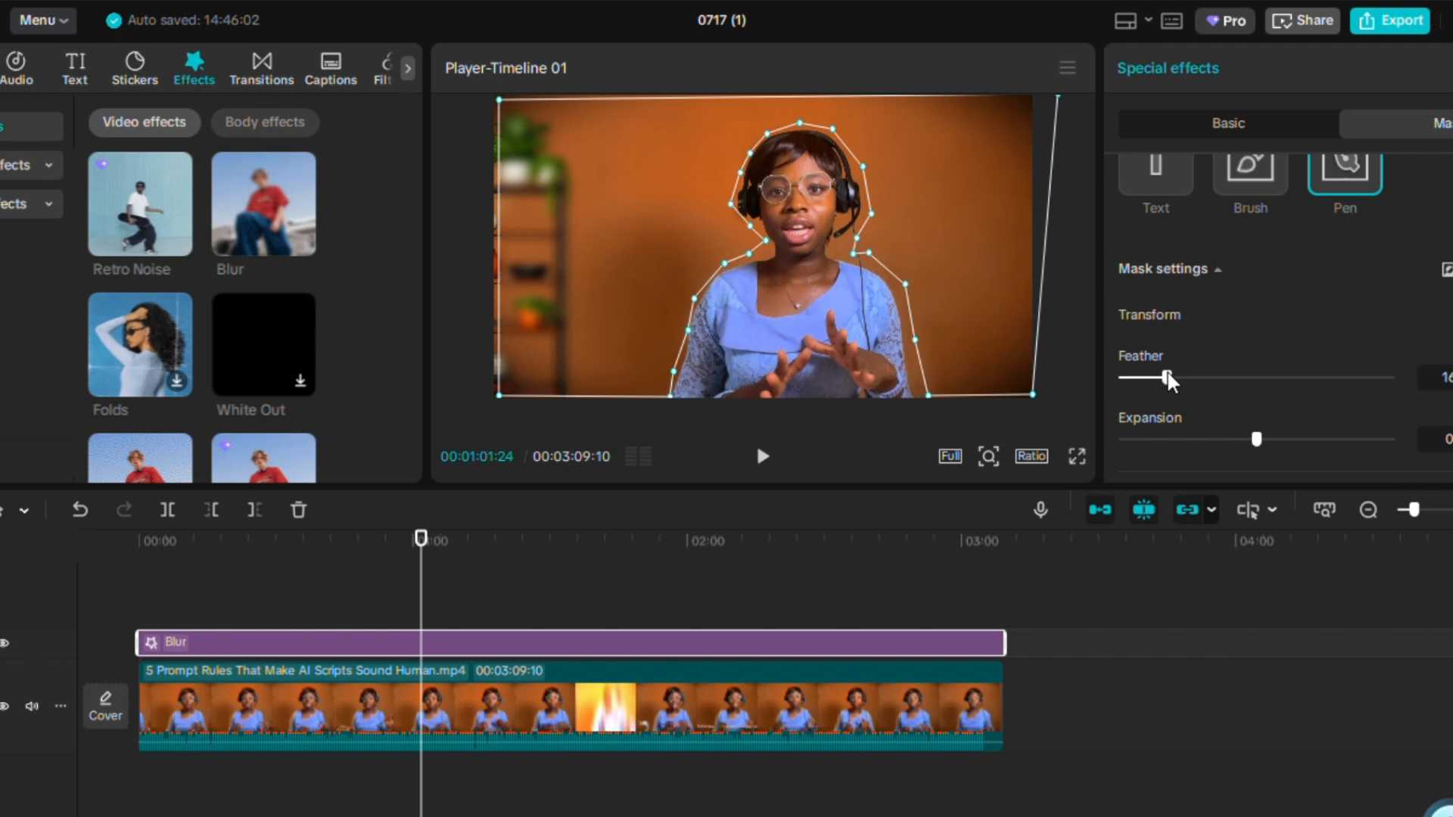
Set the pen mask's Feather to 50.
left_click_drag(1185, 376, 1420, 390)
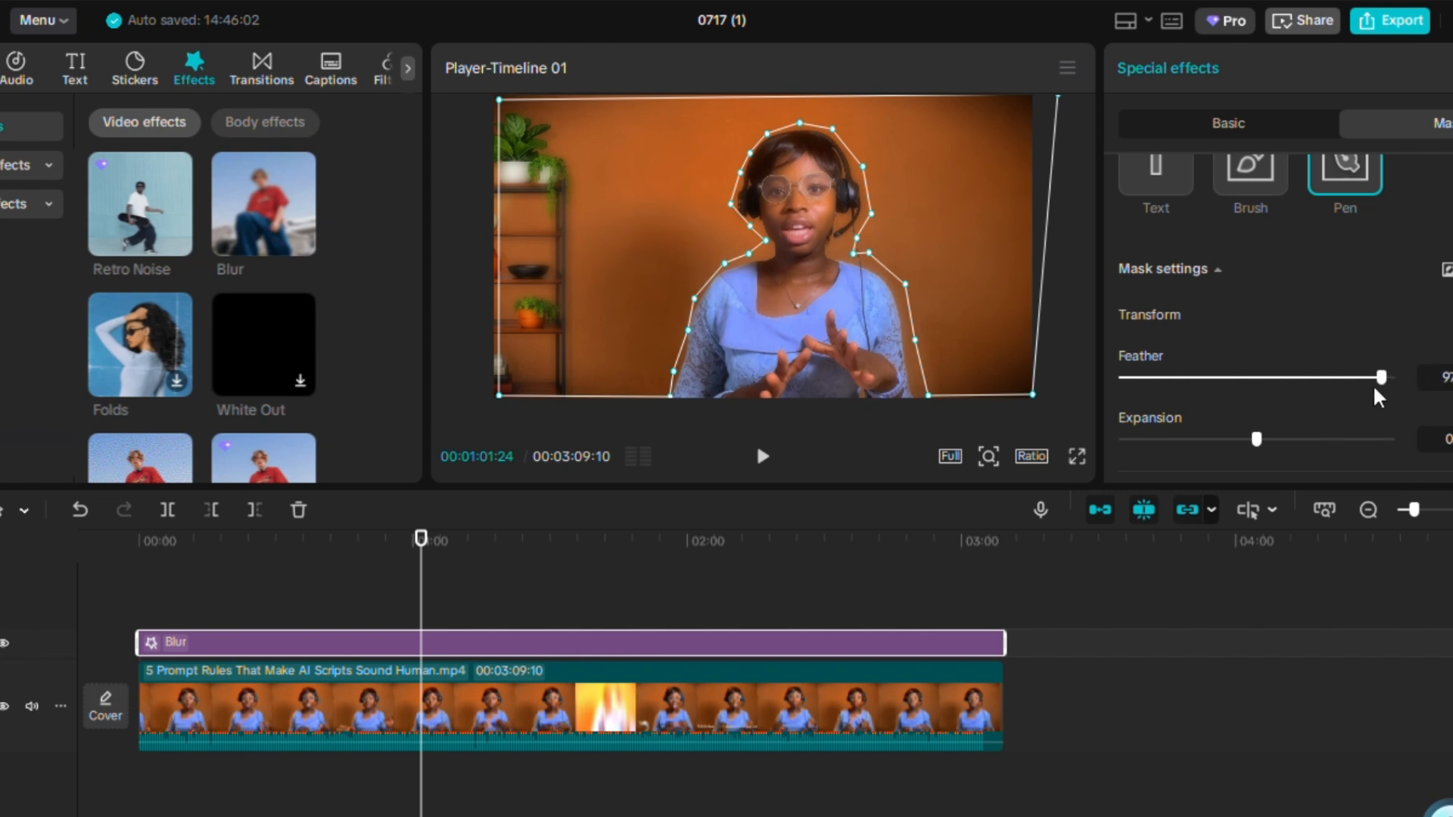
left_click_drag(1376, 391, 1318, 405)
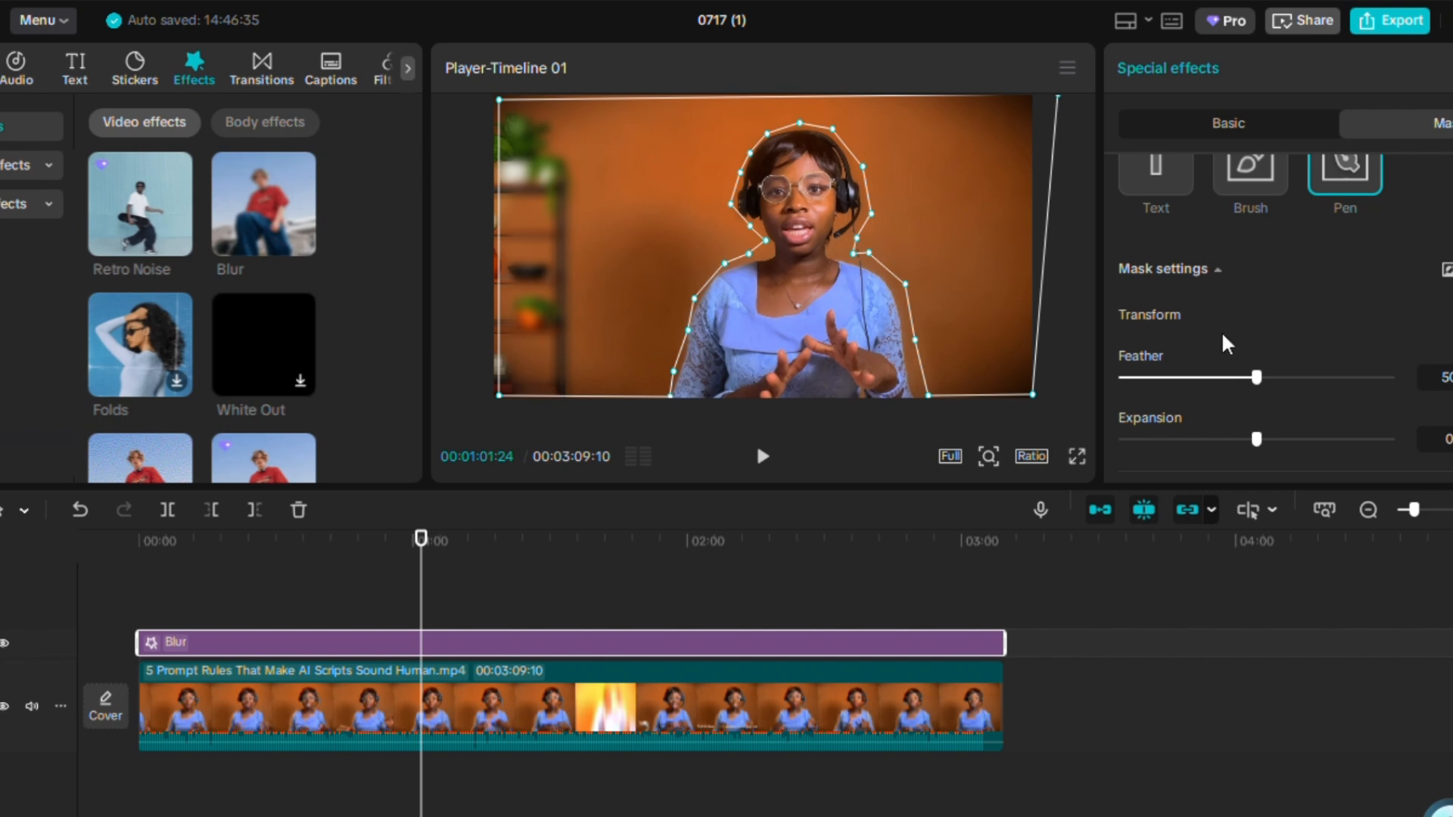
Add the Spot Blur effect and stretch its clip to span the whole video clip.
left_click(734, 693)
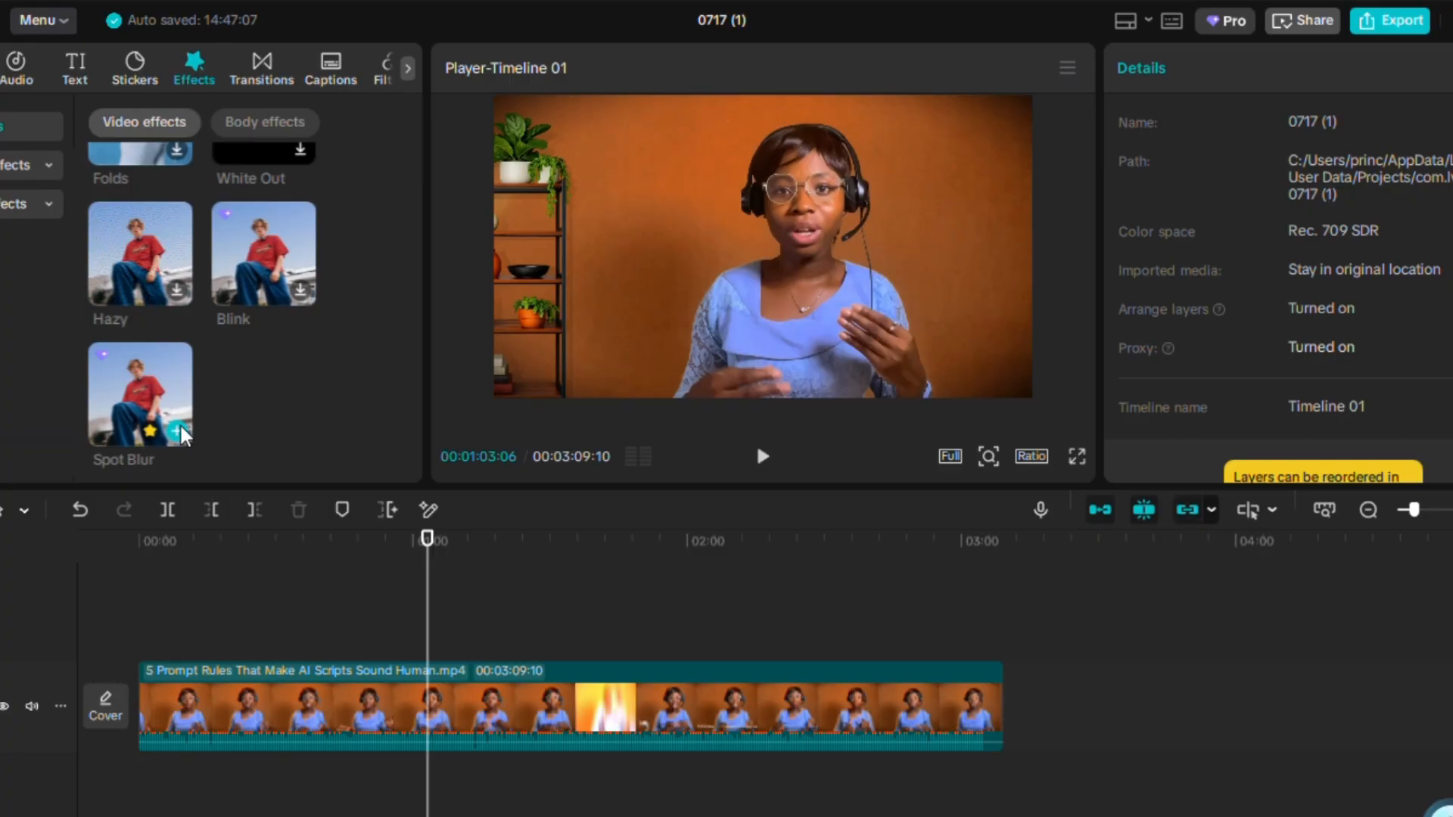
left_click(180, 433)
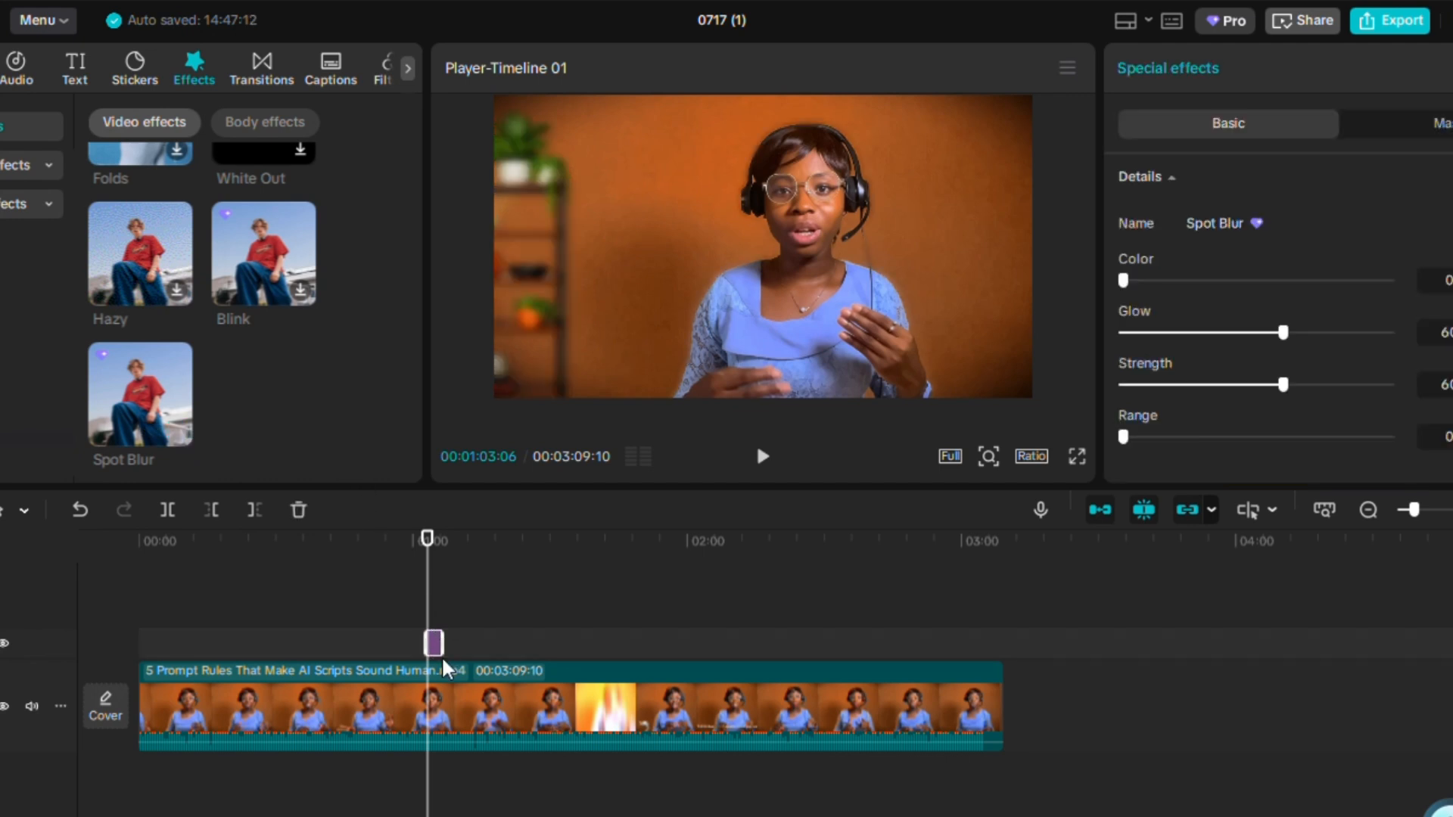
left_click_drag(435, 647, 792, 643)
left_click(661, 623)
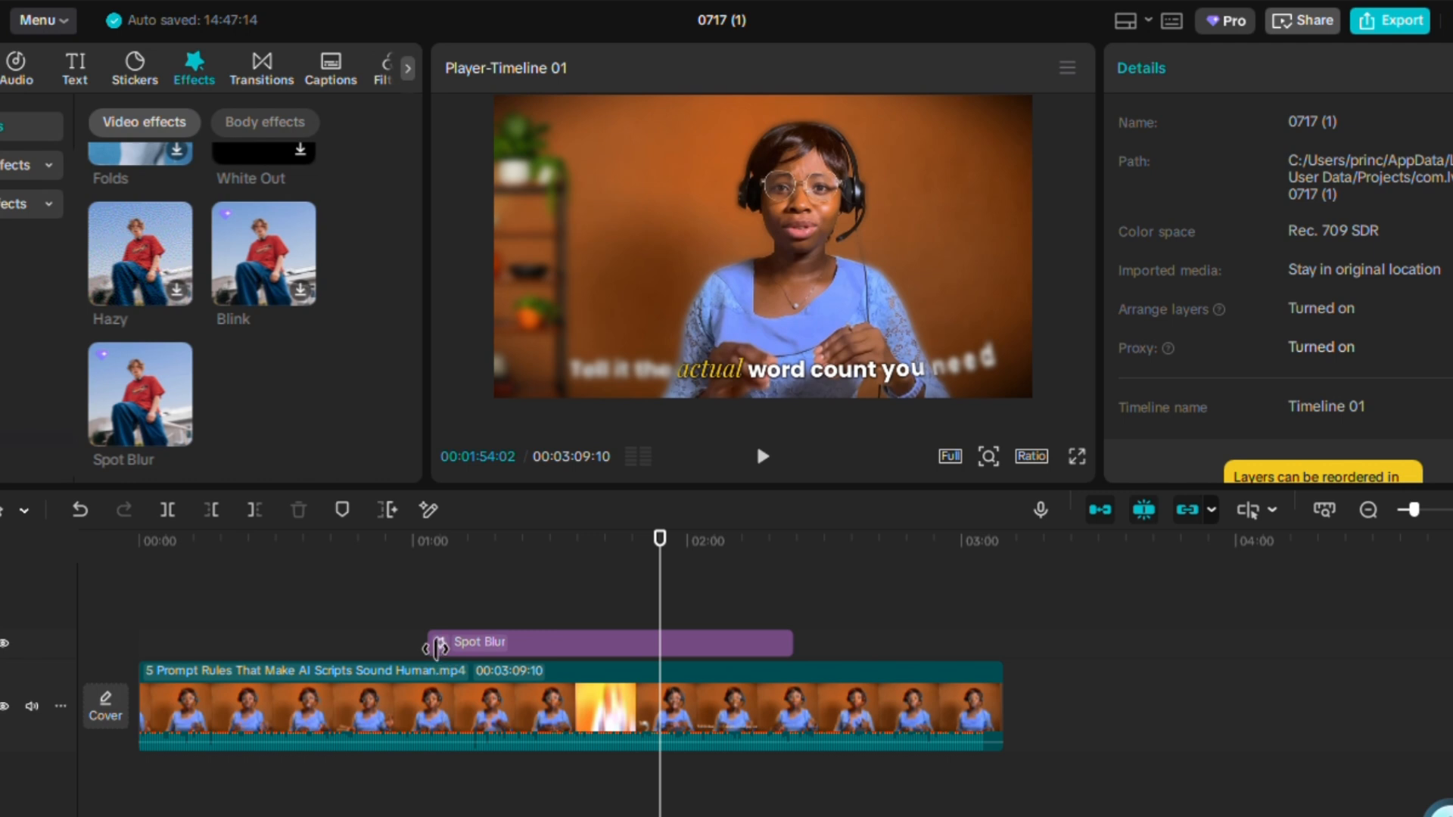
left_click_drag(437, 648, 147, 650)
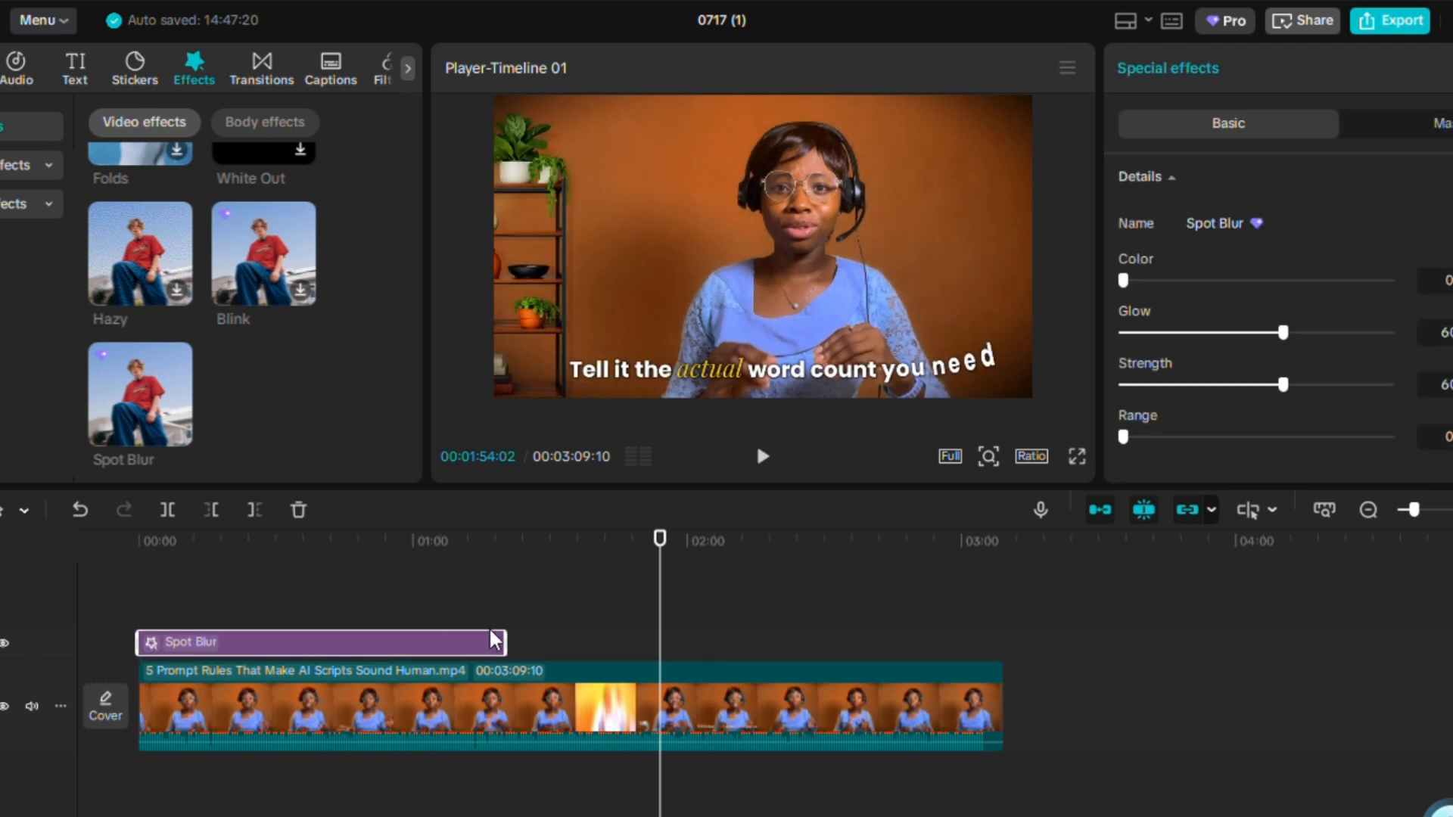
left_click_drag(496, 641, 1005, 642)
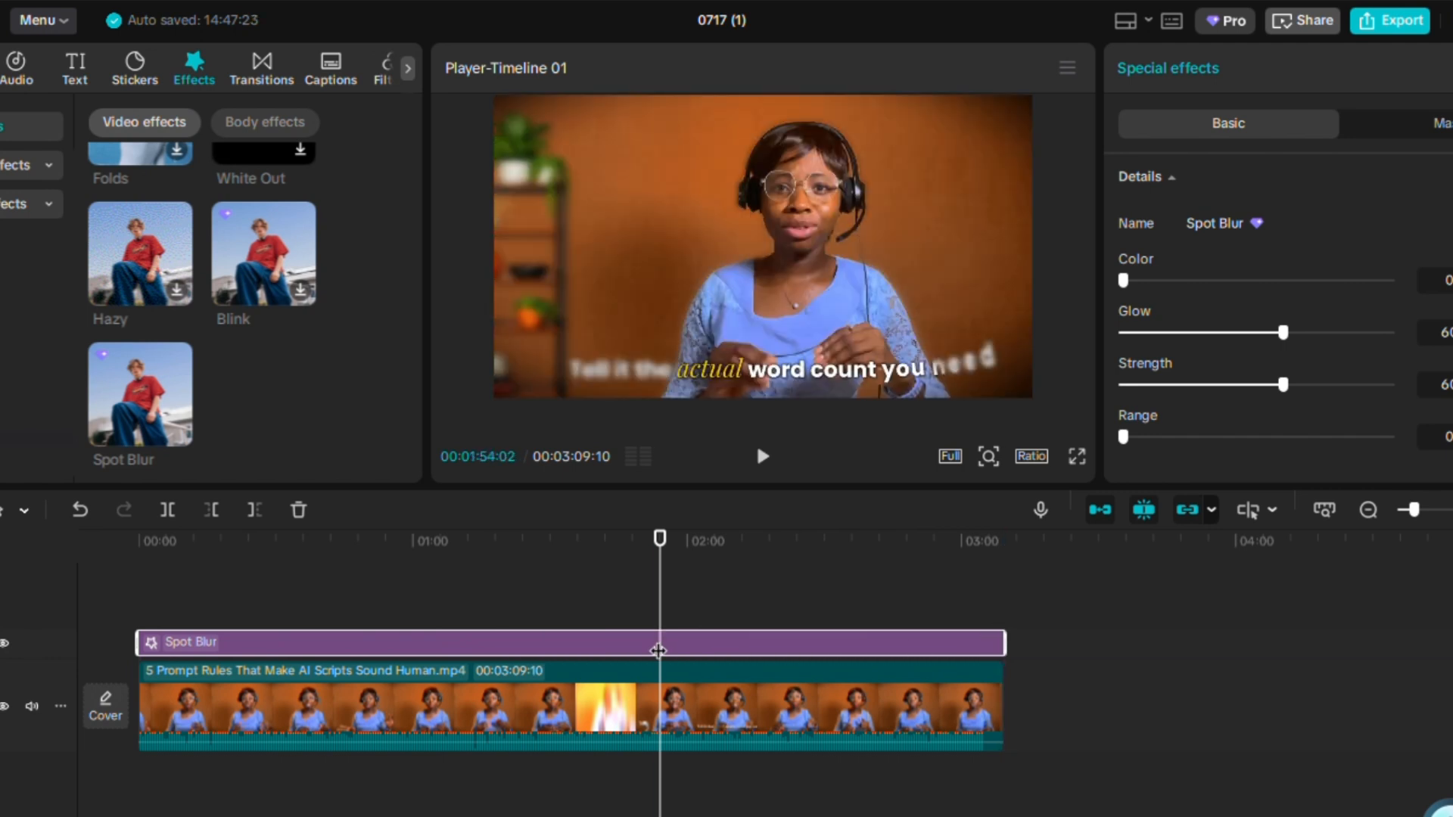
Play back from the start, then select the Spot Blur effect and lower its Strength to 40.
left_click(159, 617)
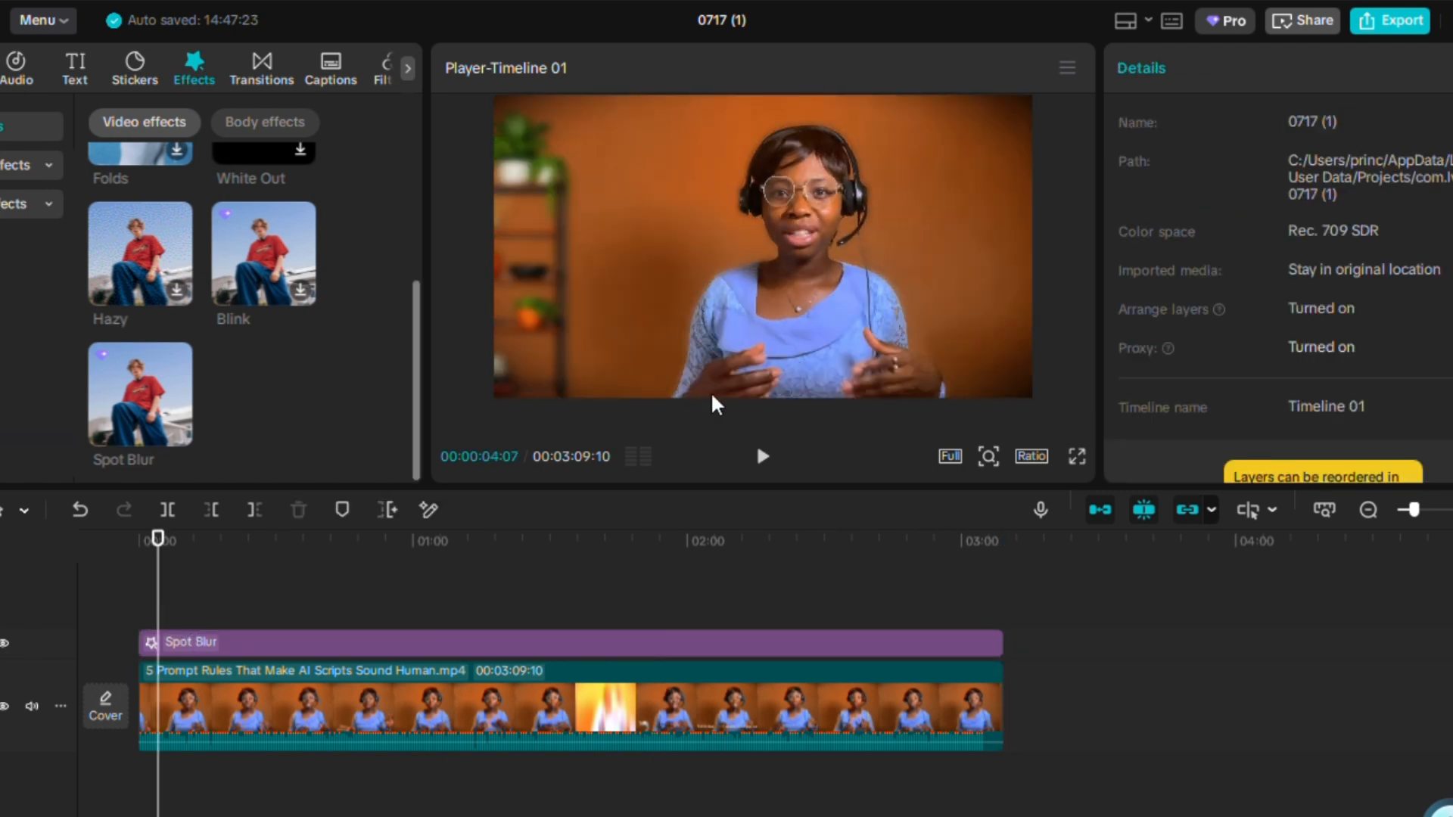
left_click(762, 456)
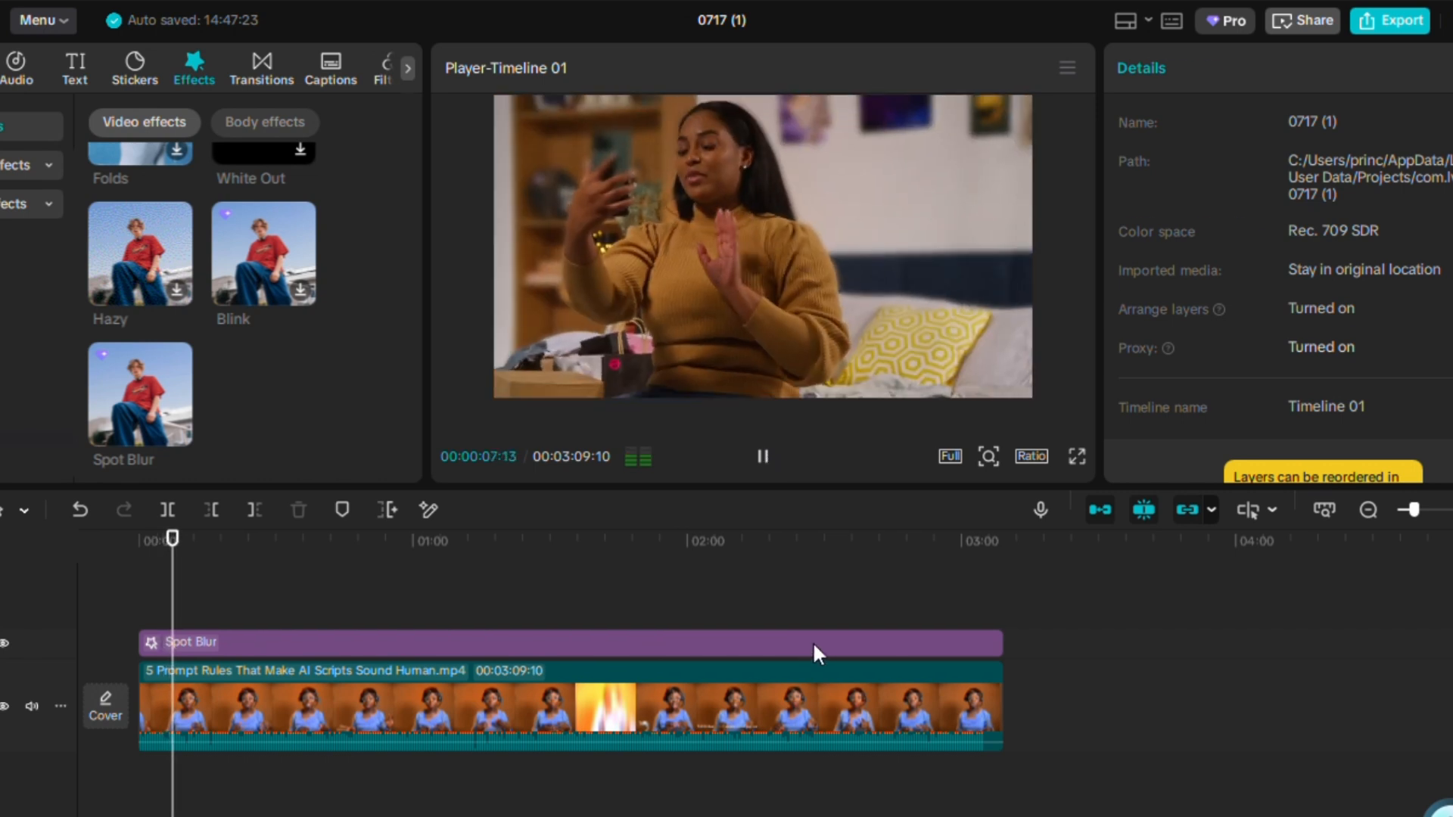
left_click(810, 643)
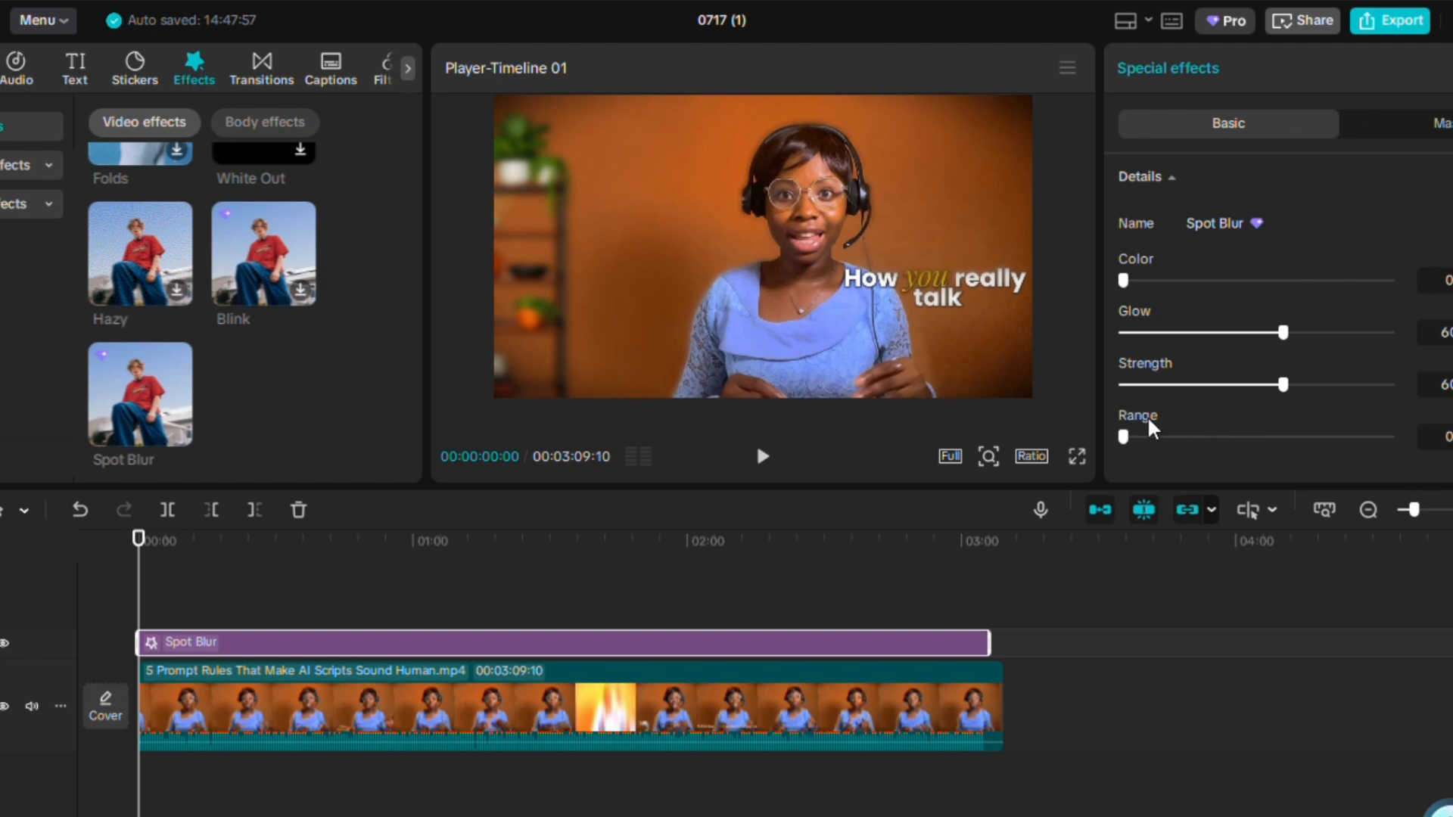
left_click_drag(1287, 389, 1230, 390)
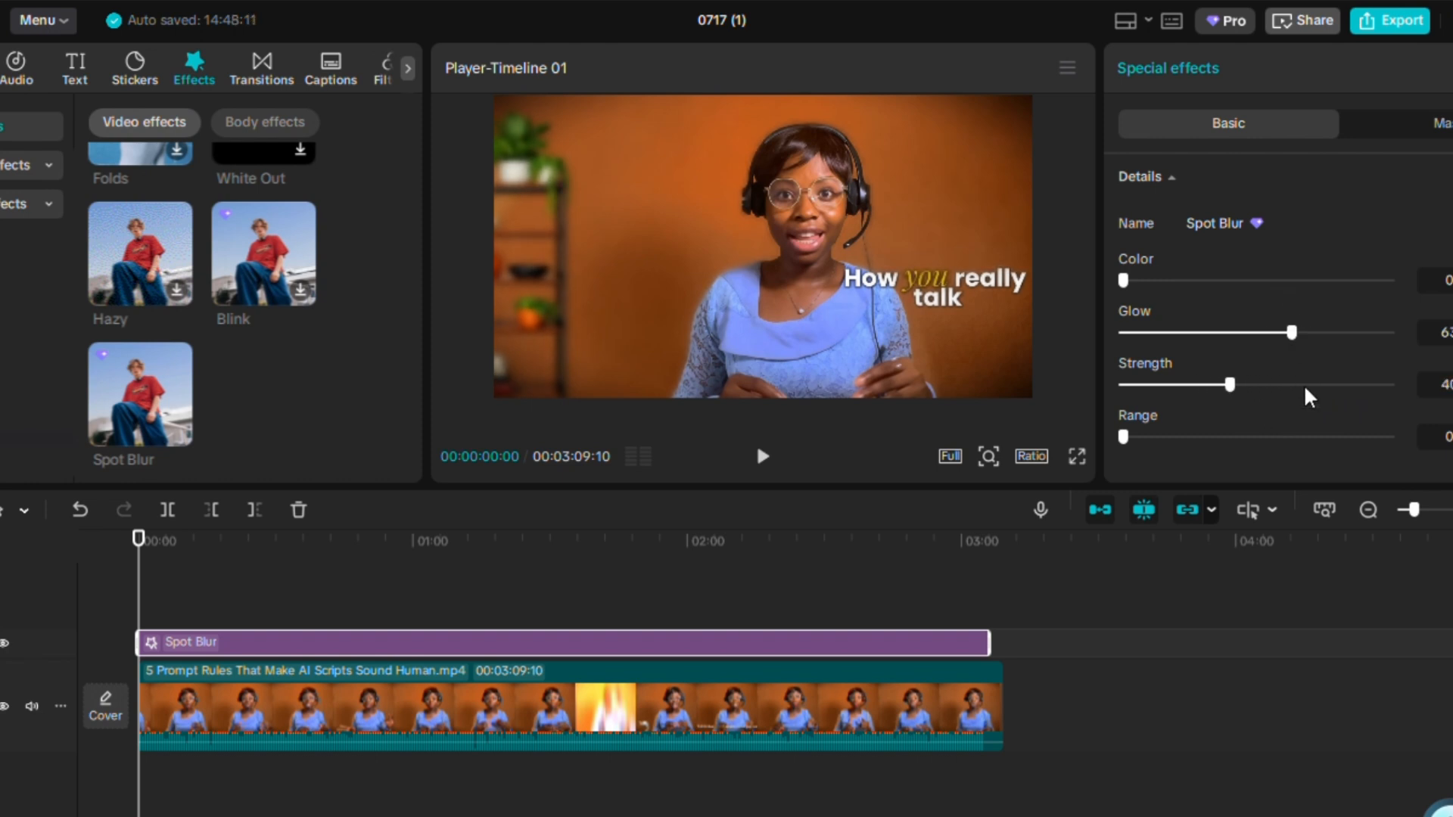